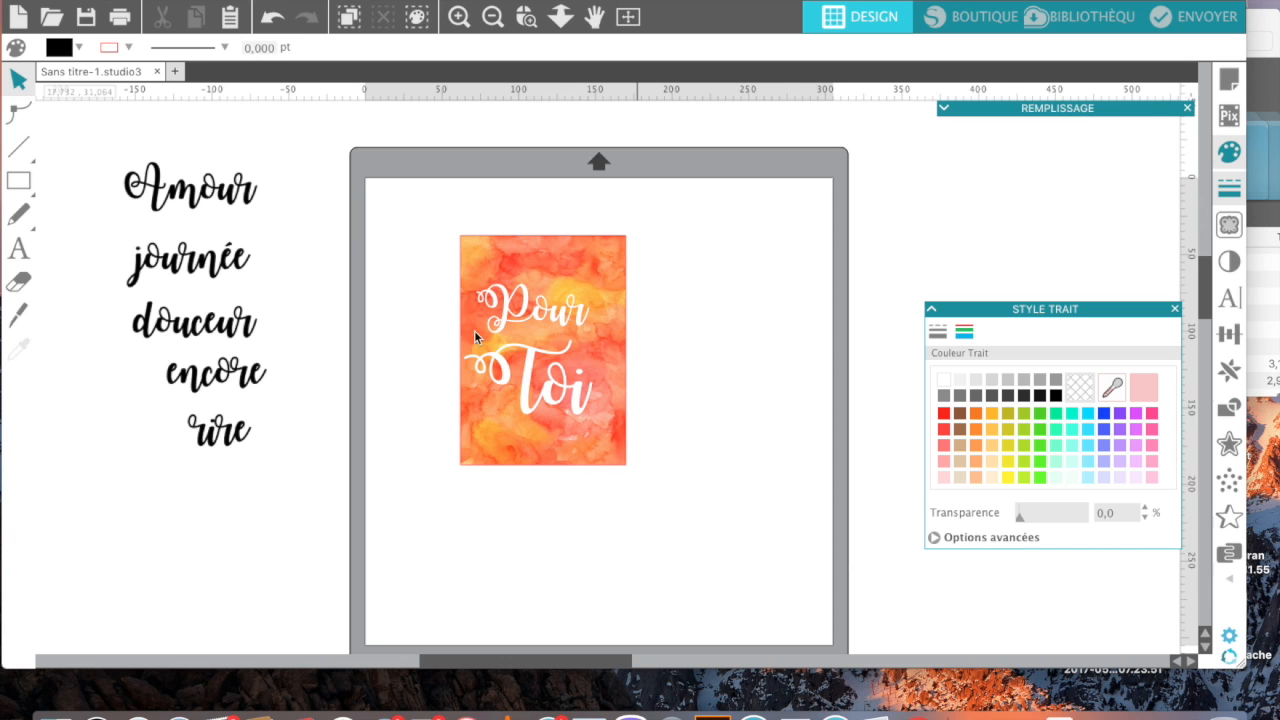
# Move the orange watercolor card and its "Pour Toi" lettering together off the page, beside the black words
pyautogui.click(594, 288)
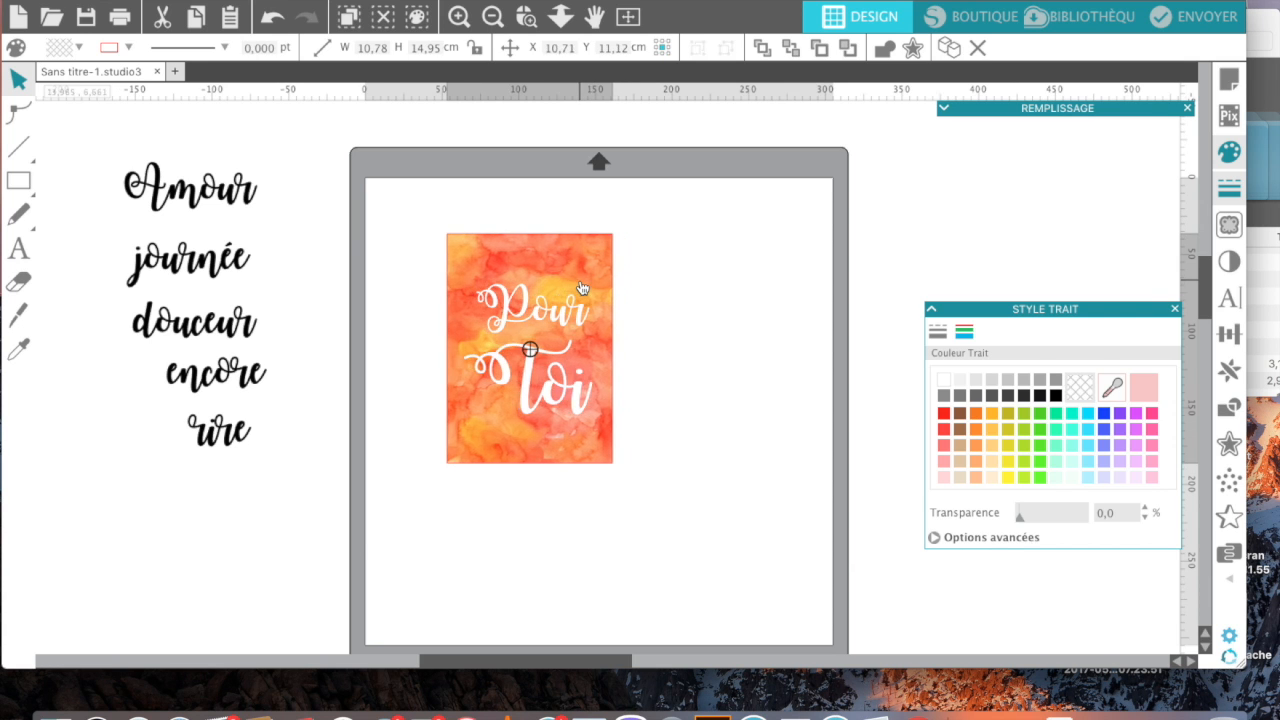
pyautogui.moveTo(594, 288); pyautogui.dragTo(828, 246)
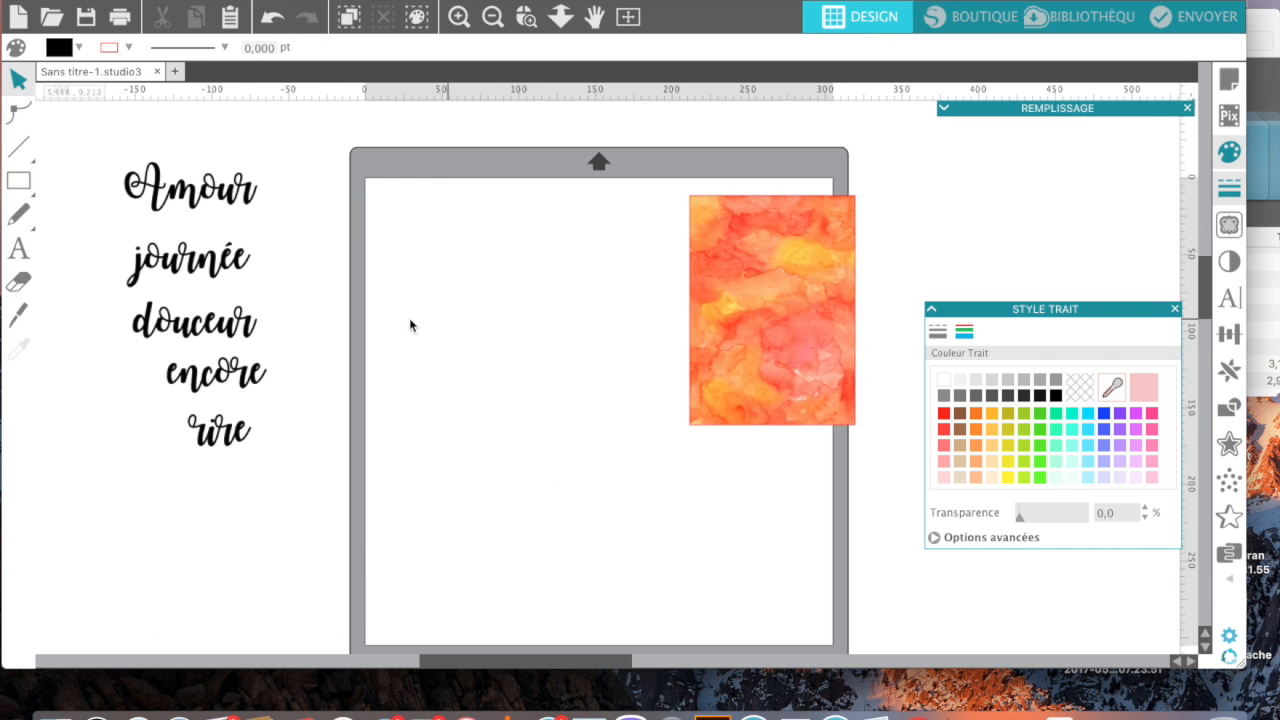
pyautogui.moveTo(446, 250); pyautogui.dragTo(604, 555)
pyautogui.moveTo(516, 358); pyautogui.dragTo(768, 327)
pyautogui.moveTo(660, 221); pyautogui.dragTo(112, 565)
# Draw a square about 18.2 cm wide on the empty page and give it a transparent fill
pyautogui.click(19, 180)
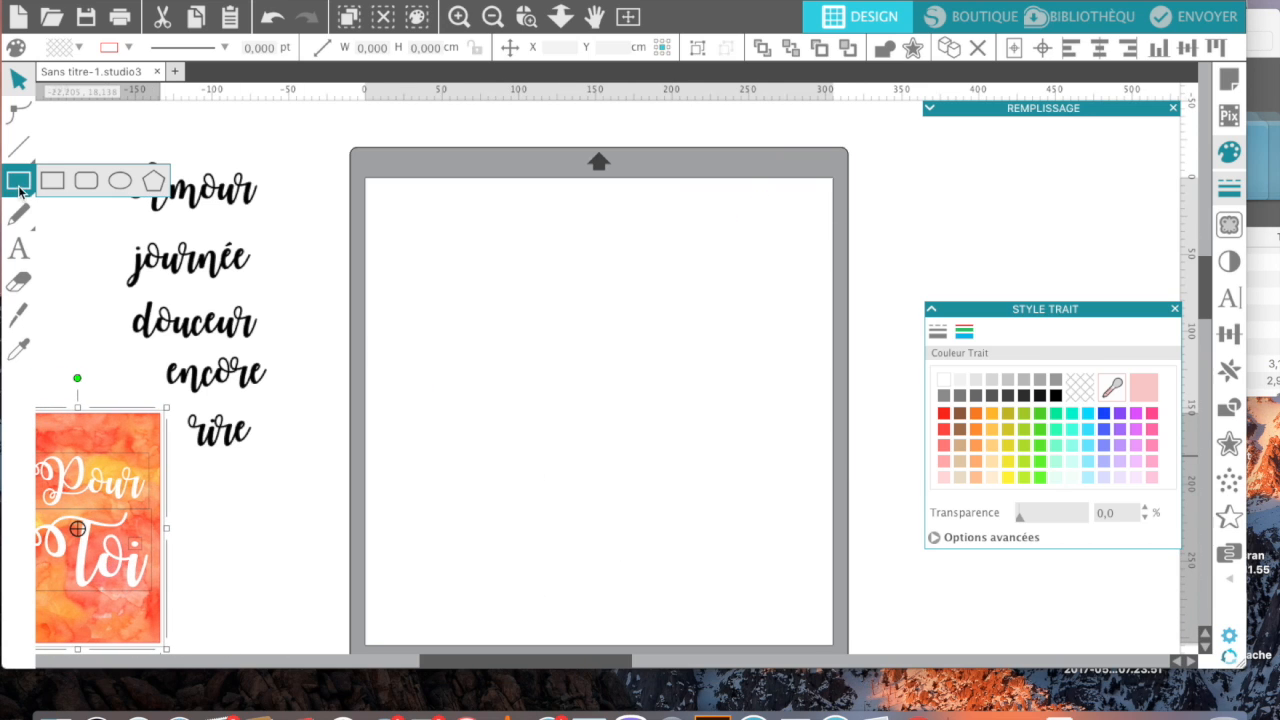
pyautogui.moveTo(445, 240)
pyautogui.mouseDown()
pyautogui.moveTo(526, 294)
pyautogui.moveTo(725, 519)
pyautogui.mouseUp()
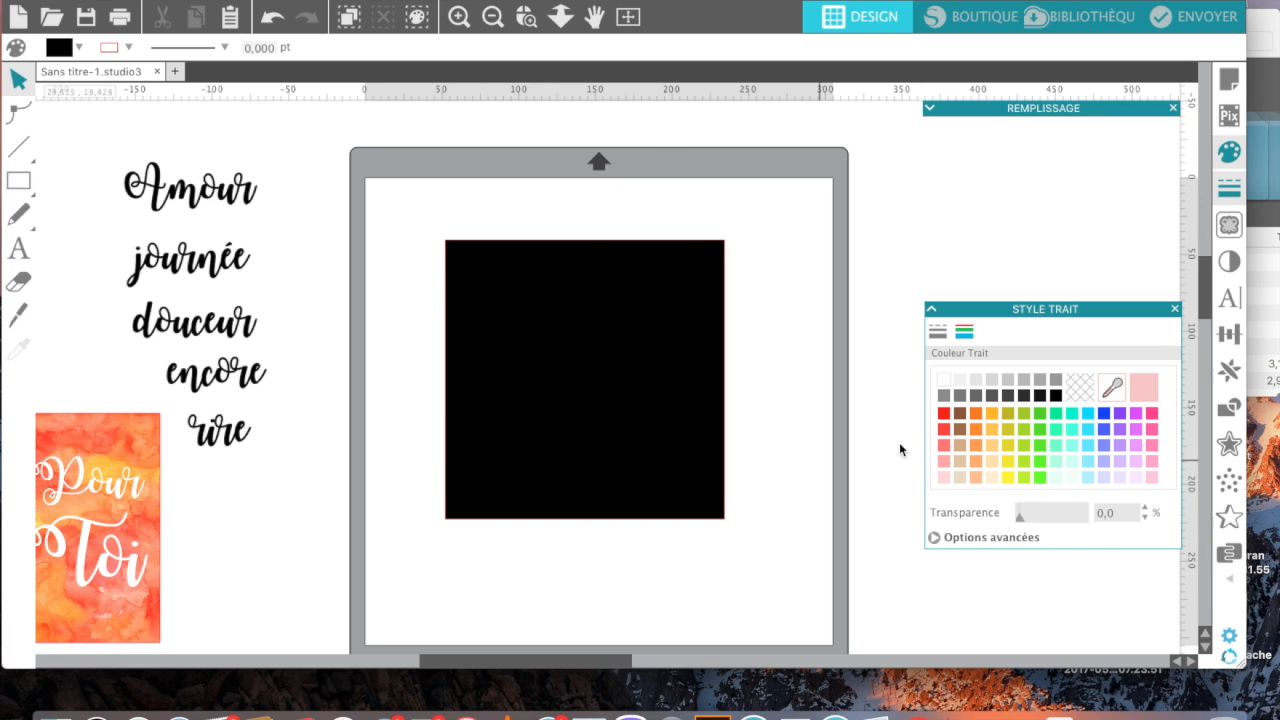
pyautogui.click(929, 109)
pyautogui.click(1079, 188)
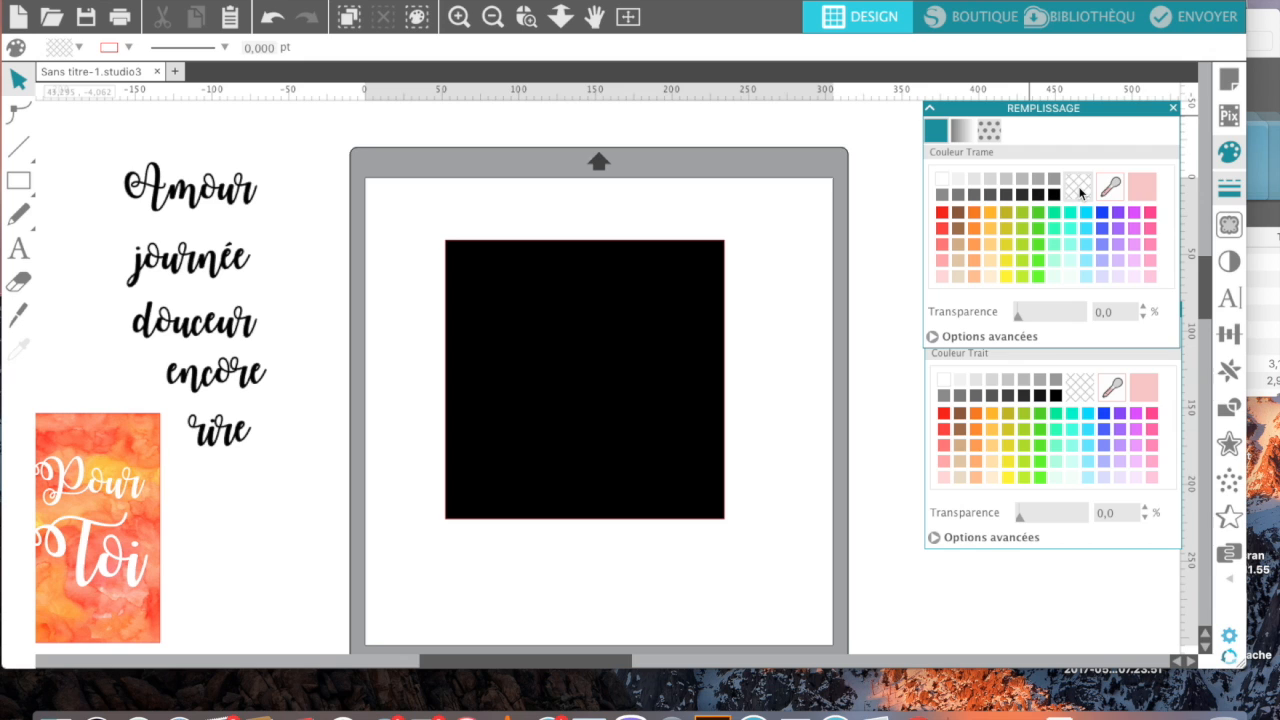
pyautogui.click(628, 315)
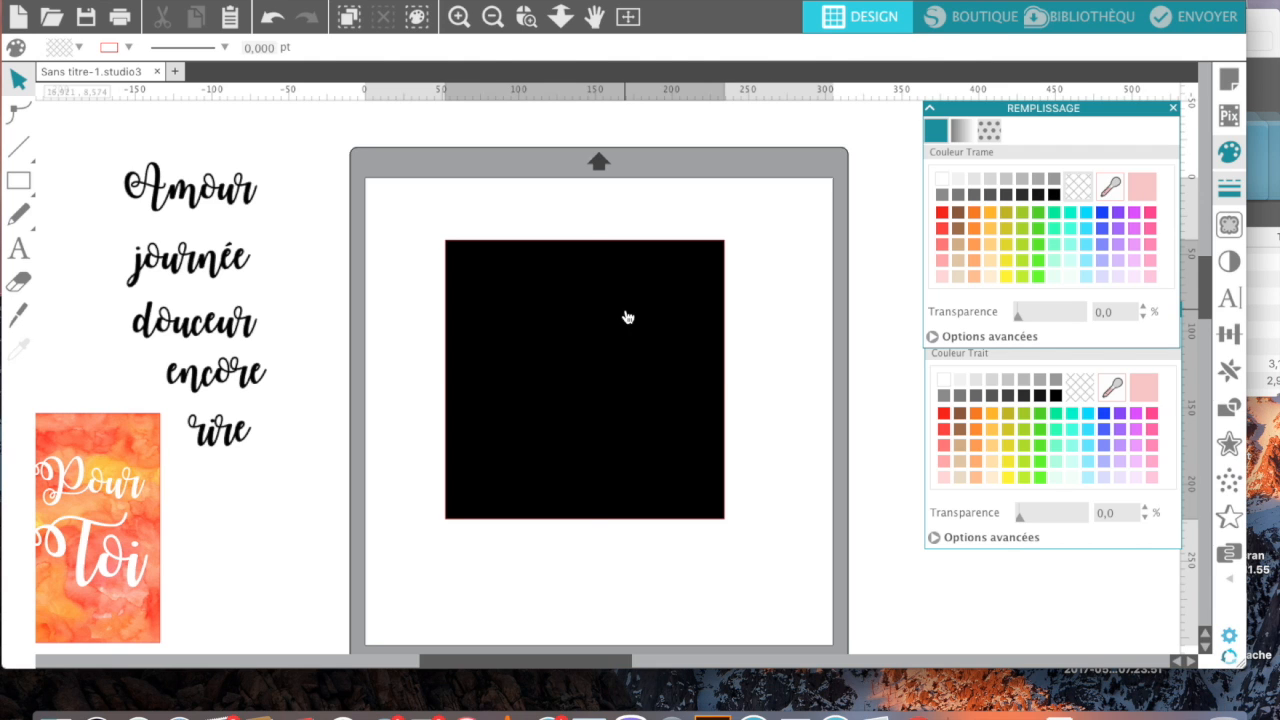
pyautogui.click(1078, 187)
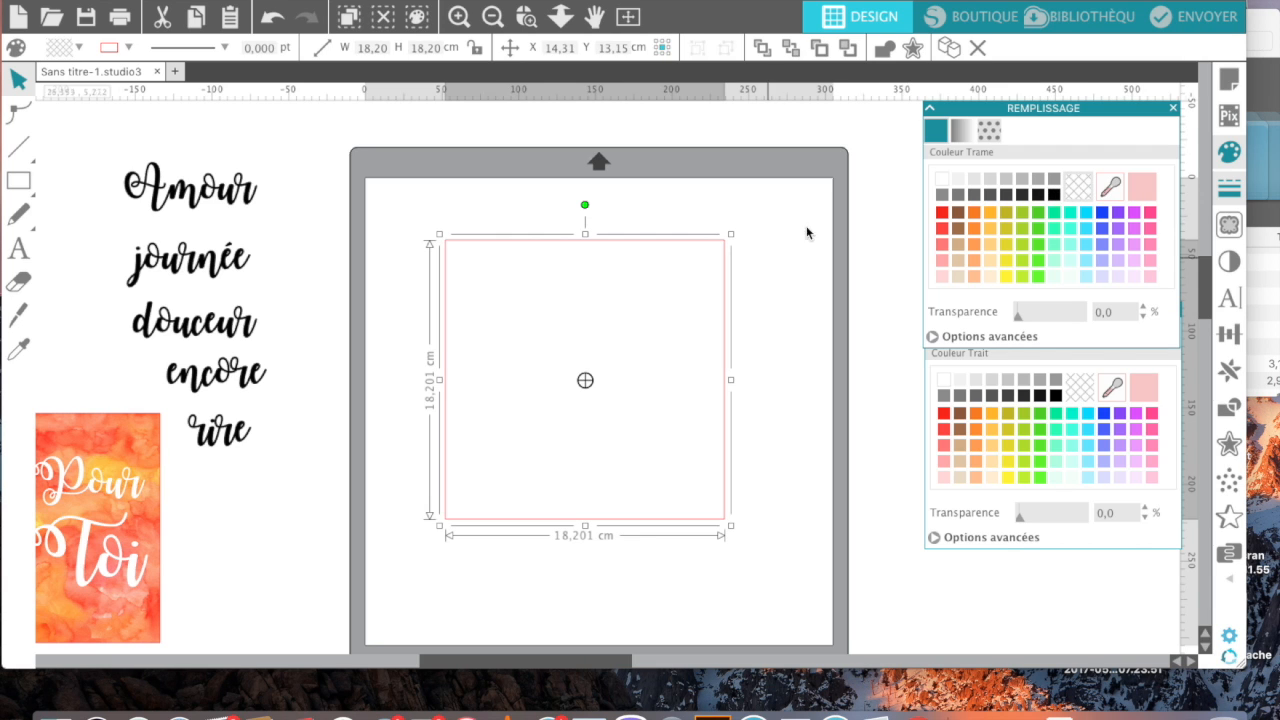
pyautogui.click(897, 233)
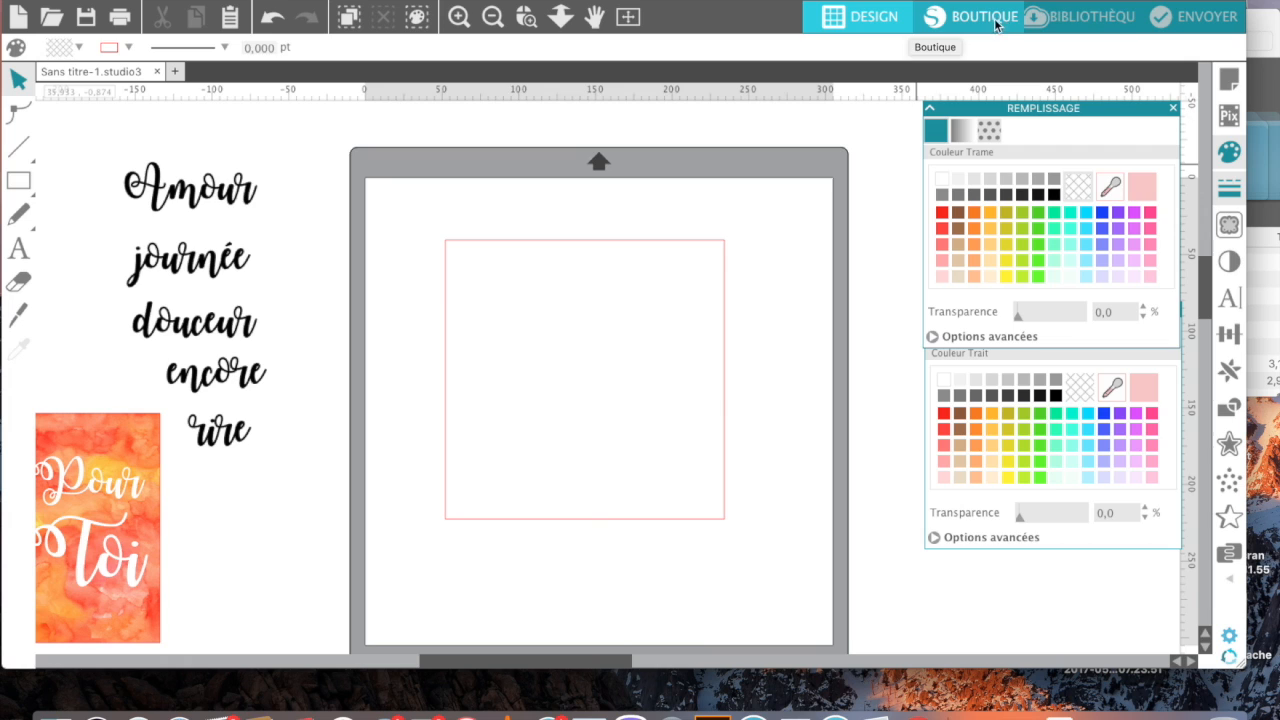
# Browse the pattern fills and fill the square with the diagonal pink gingham pattern
pyautogui.click(993, 134)
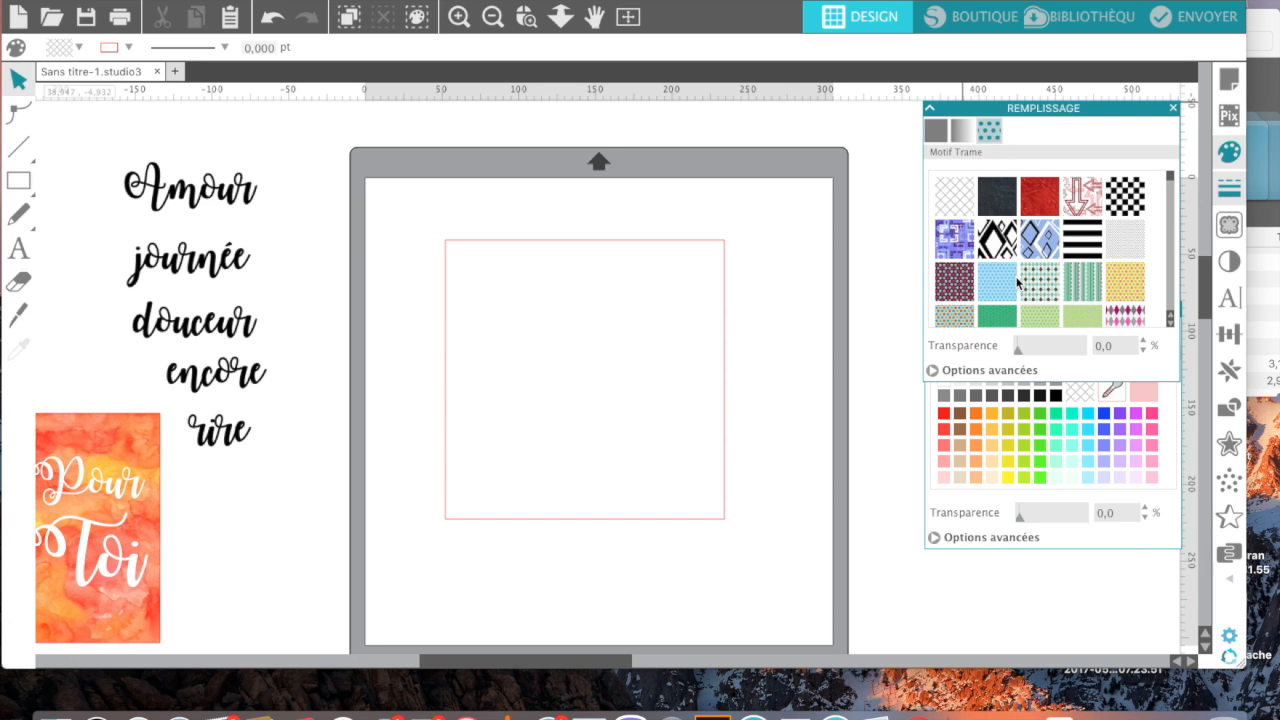
pyautogui.scroll(-5, 1017, 283)
pyautogui.scroll(-10, 1017, 283)
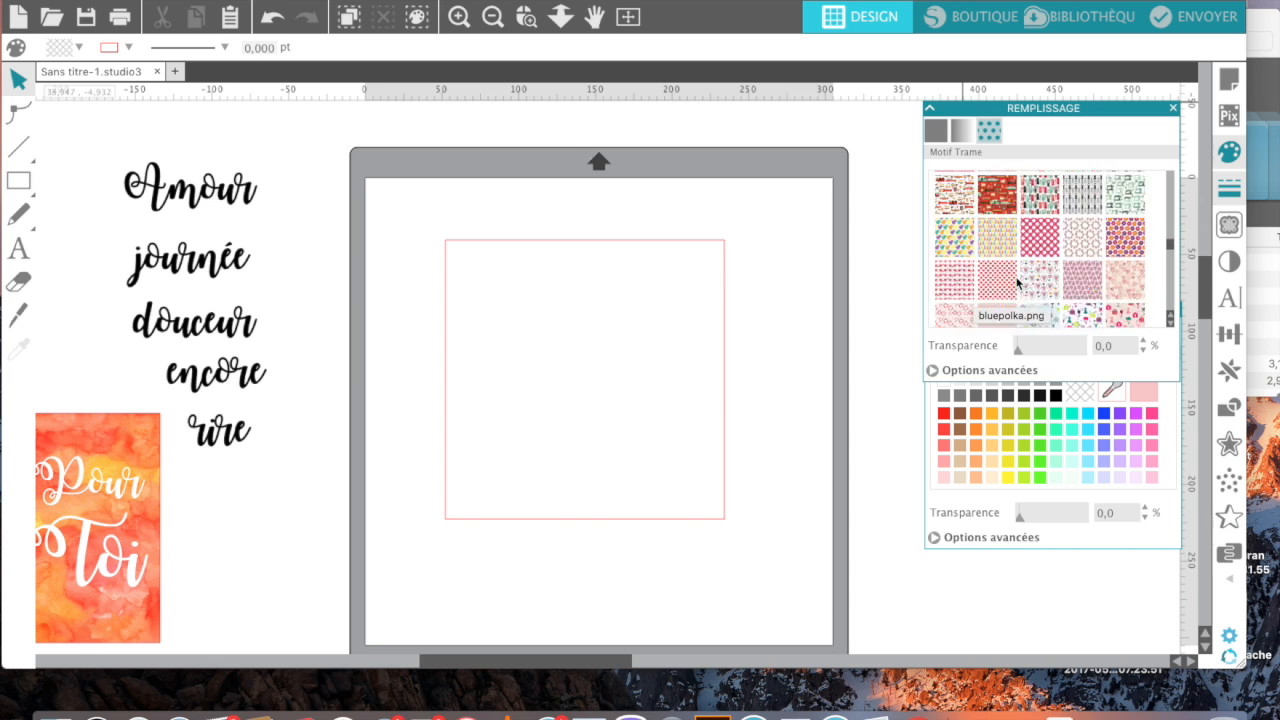
pyautogui.scroll(-5, 1017, 283)
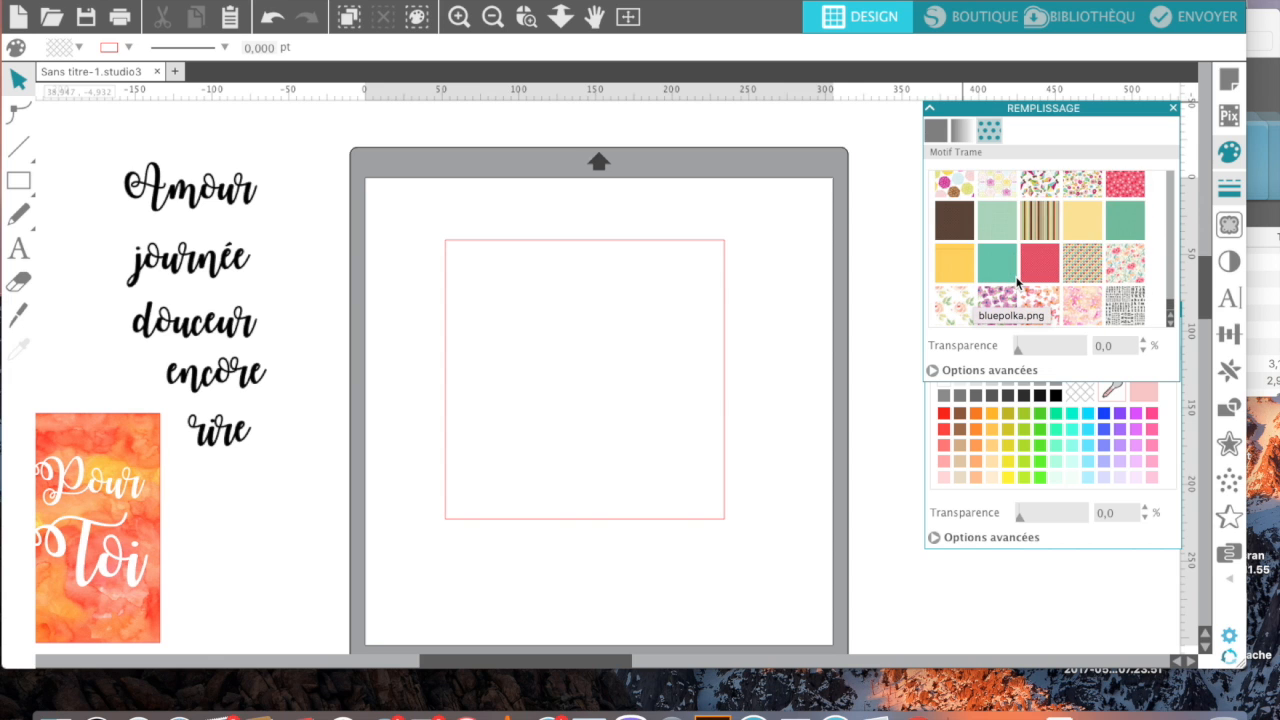
pyautogui.scroll(-3, 1017, 283)
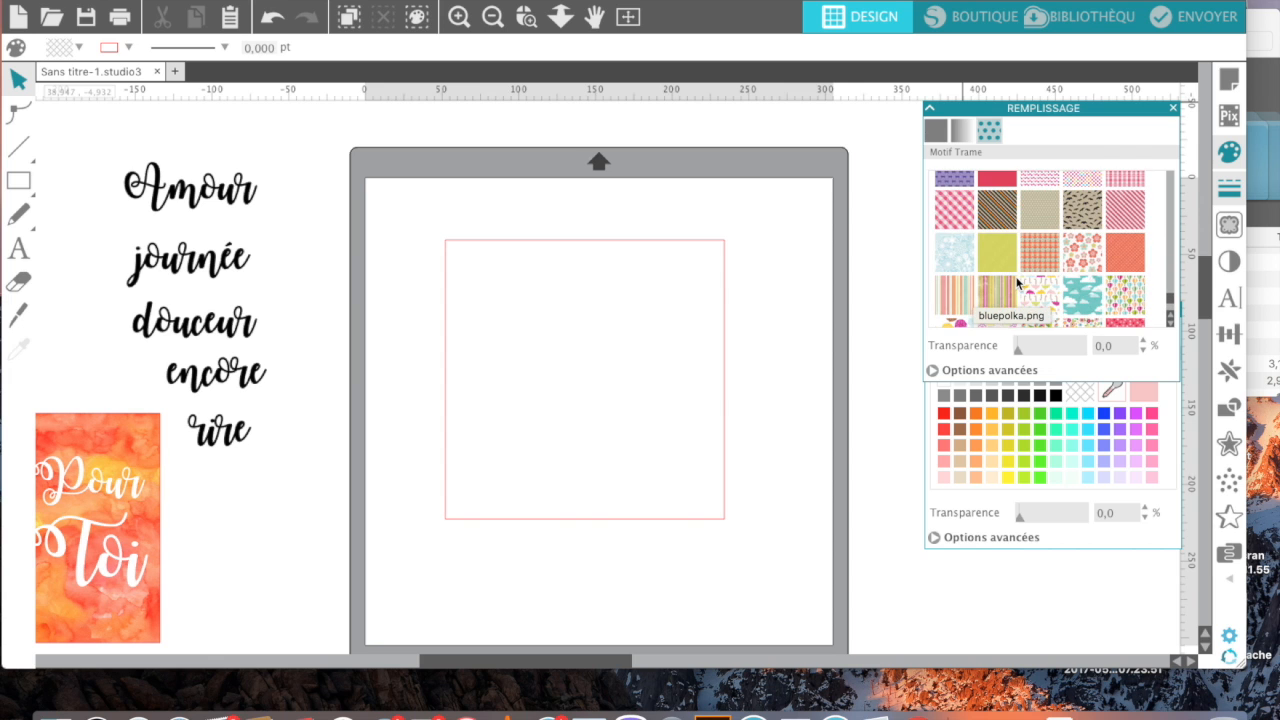
pyautogui.click(573, 250)
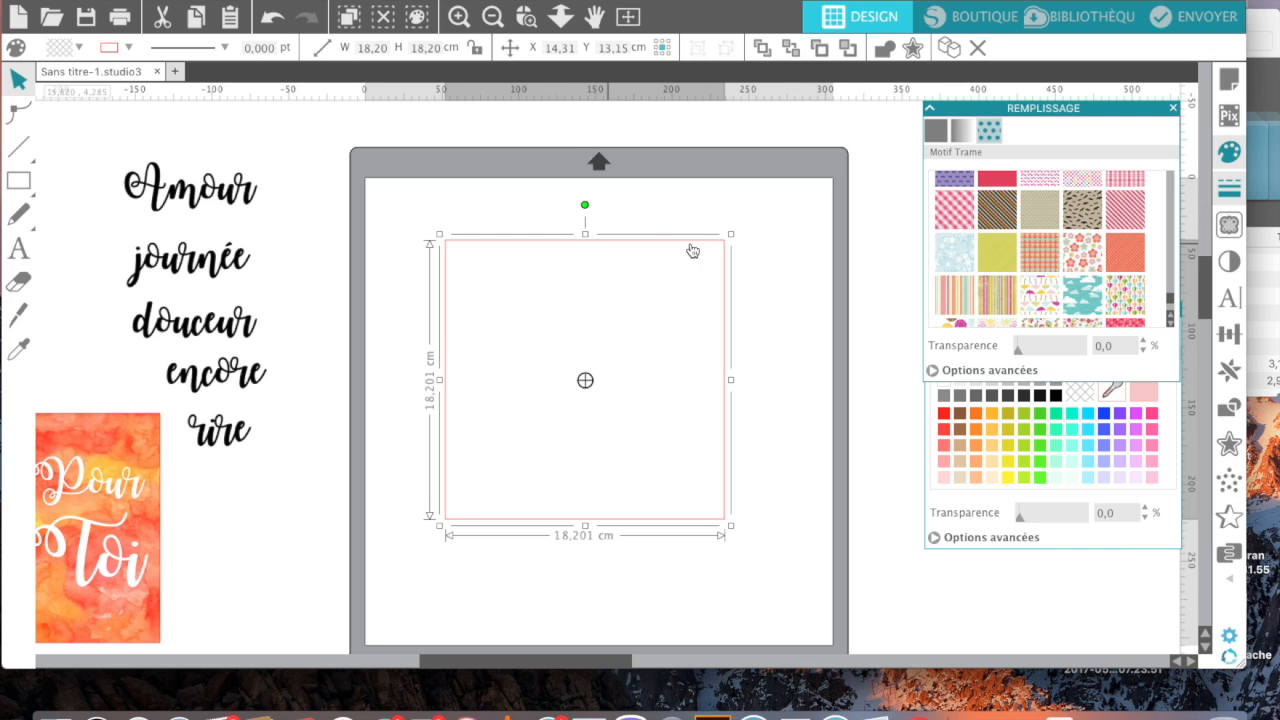
pyautogui.click(955, 212)
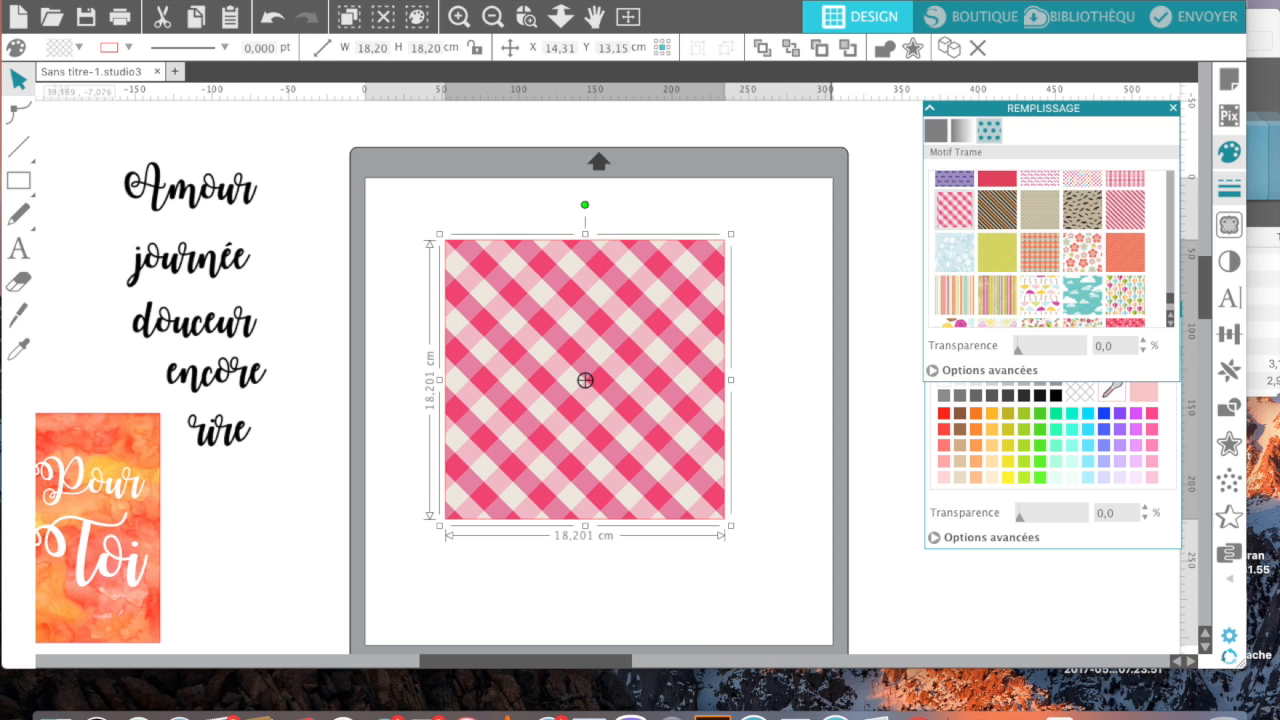
# Fill the square with the image 006.jpg from Finder's WATERCOLOR_TEXTURES folder
pyautogui.moveTo(1097, 1); pyautogui.dragTo(864, 6)
pyautogui.click(1051, 319)
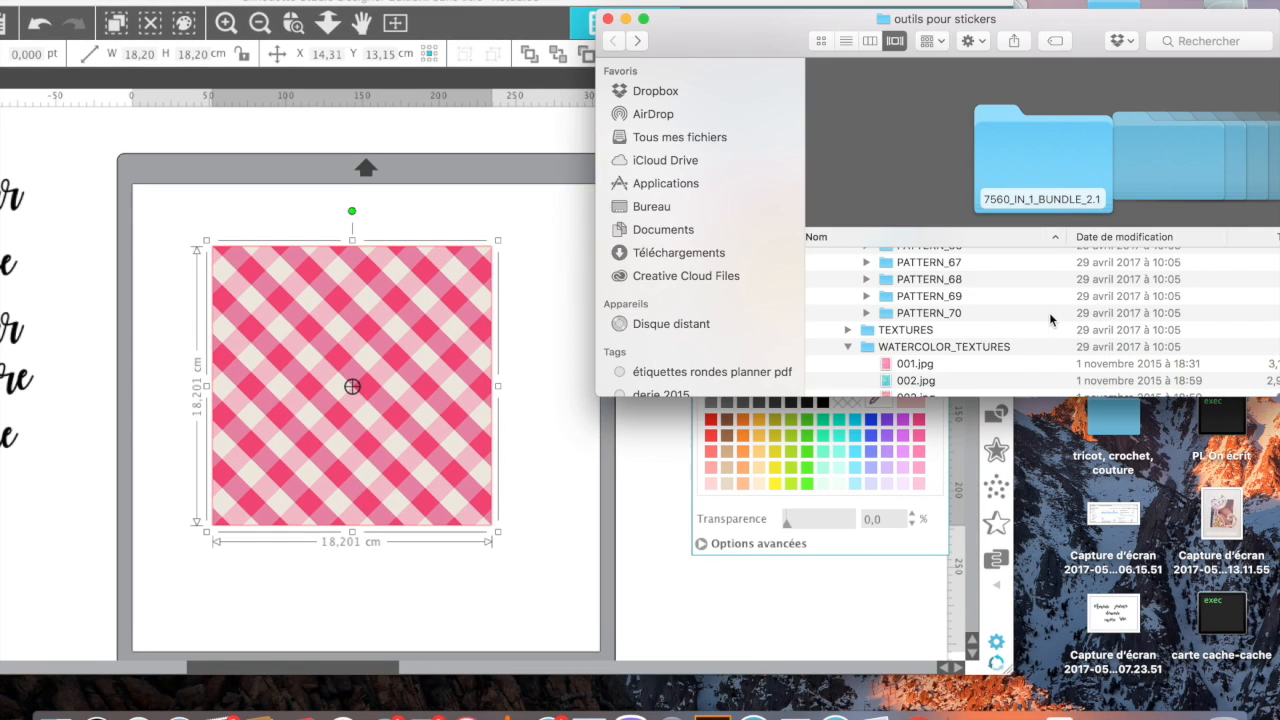
pyautogui.scroll(-5, 1051, 319)
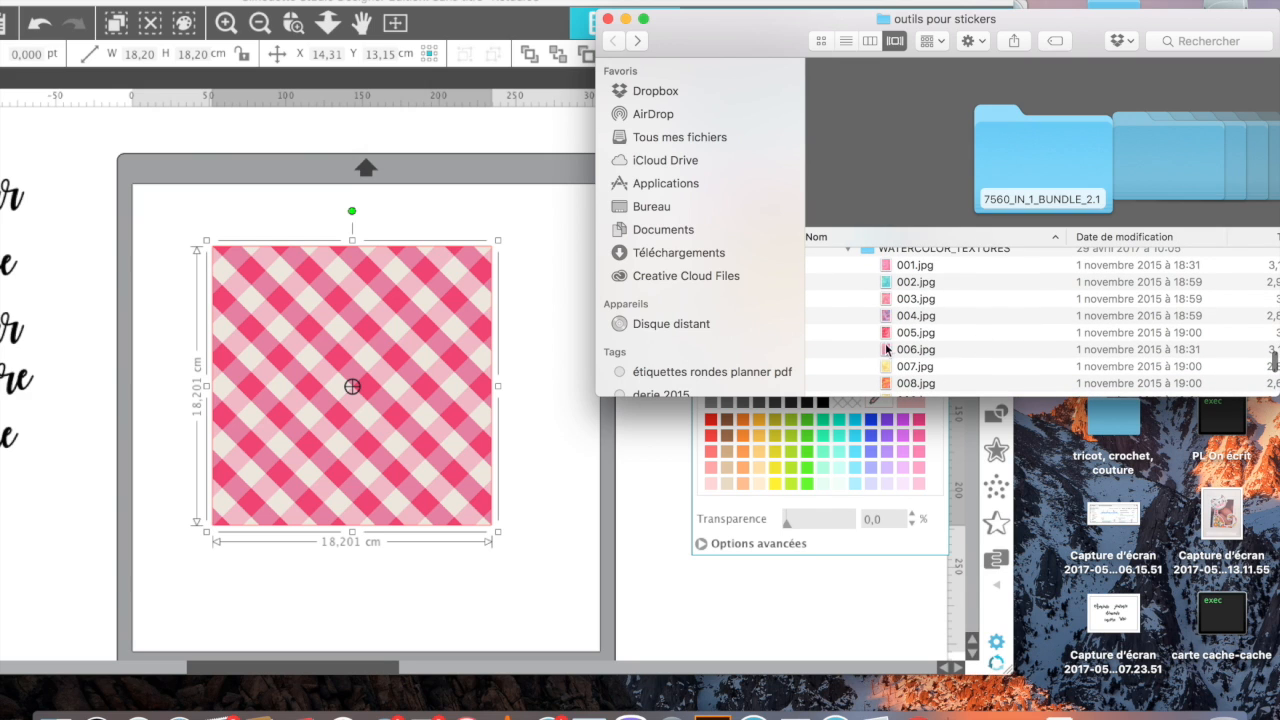
pyautogui.moveTo(888, 354); pyautogui.dragTo(441, 369)
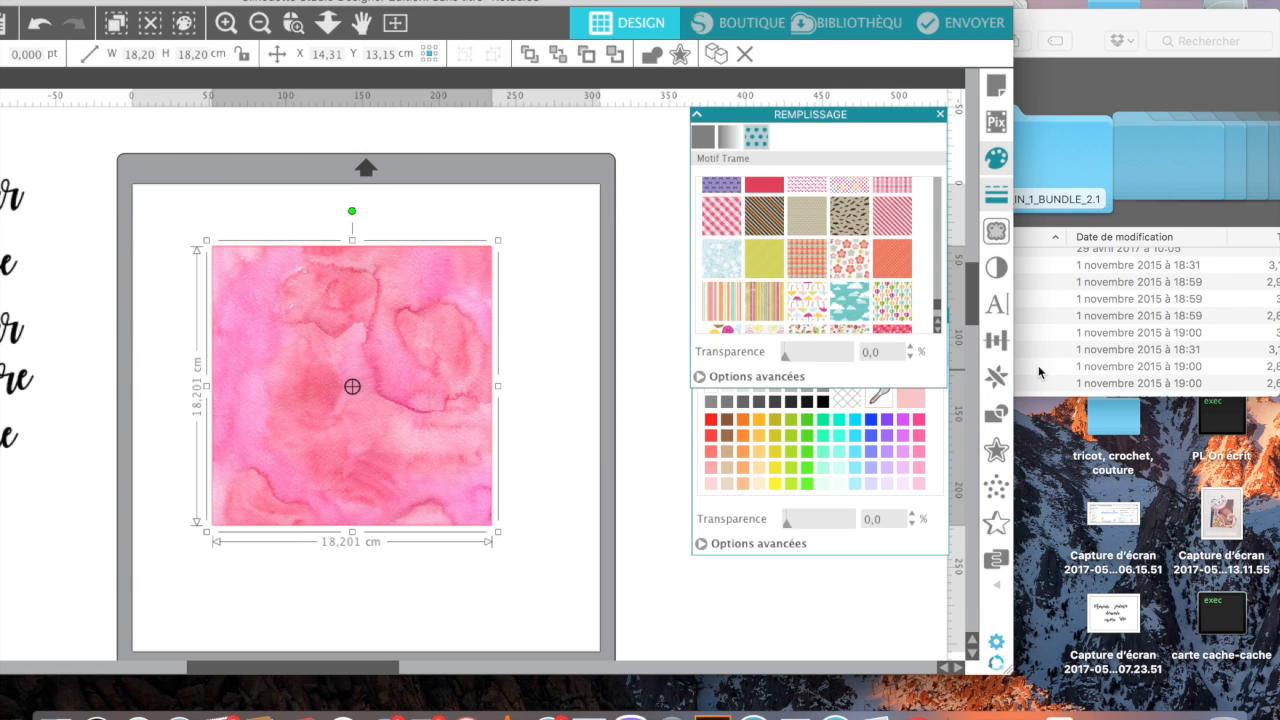
# Replace the square's fill with the yellow watercolor image 007.jpg from Finder
pyautogui.click(1048, 316)
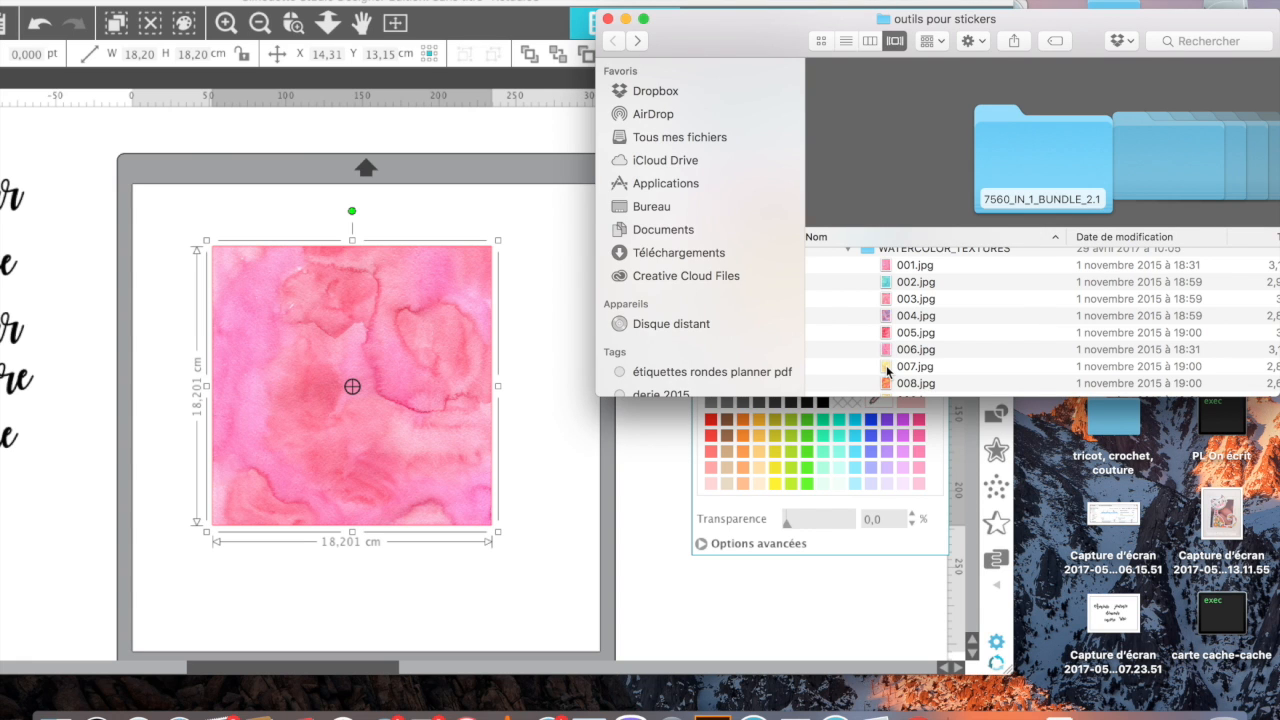
pyautogui.moveTo(890, 367); pyautogui.dragTo(542, 421)
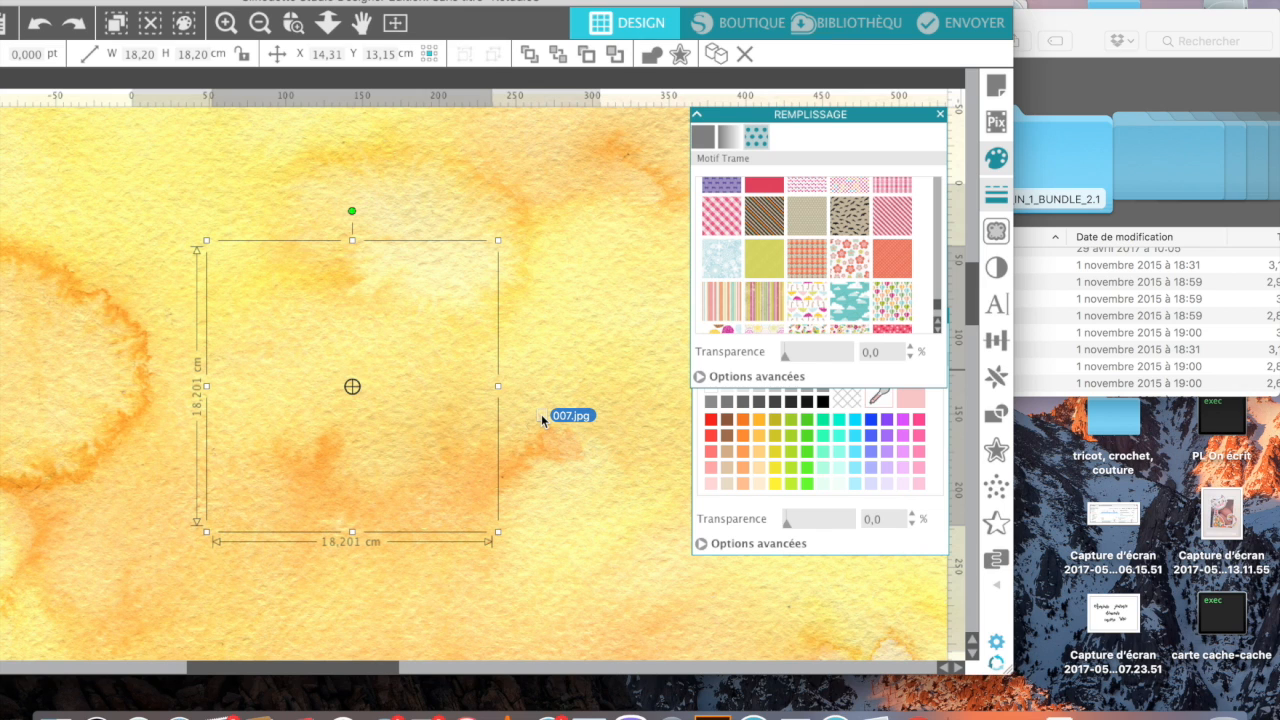
pyautogui.moveTo(542, 421); pyautogui.dragTo(448, 404)
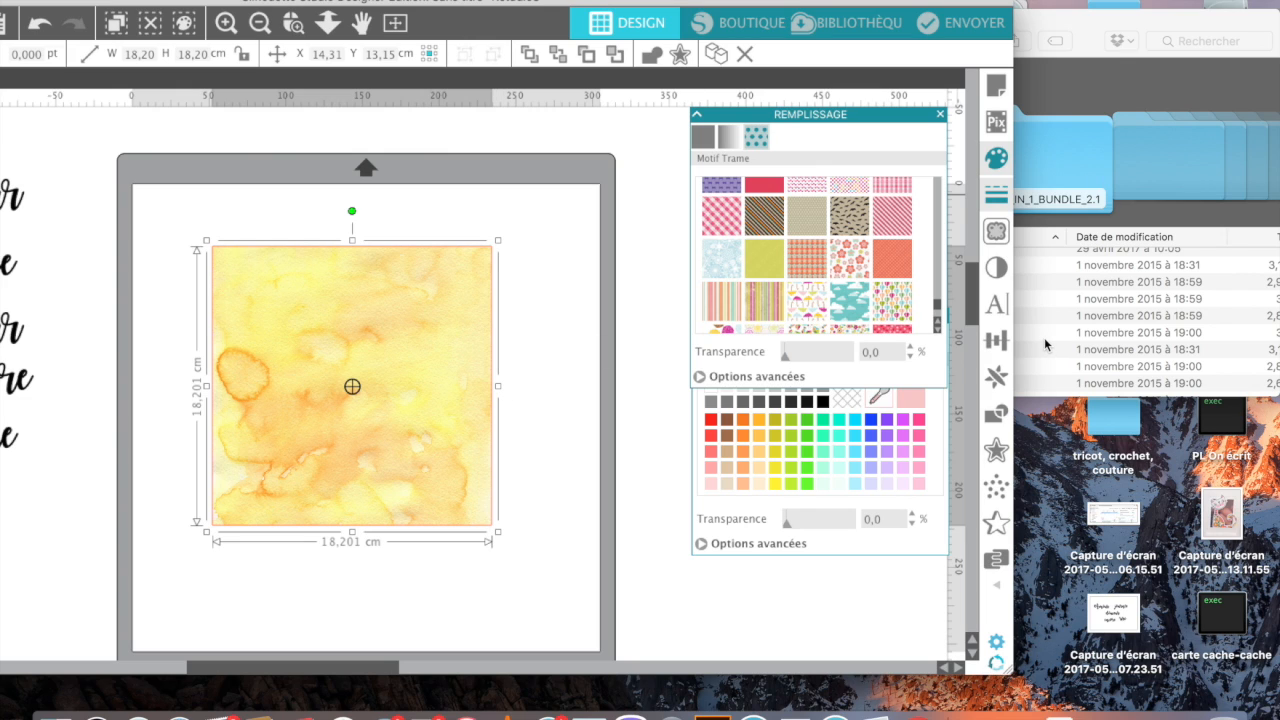
# In the library, create a folder named "fonds aquarelles" under the cloud account's Modèles folder
pyautogui.click(847, 26)
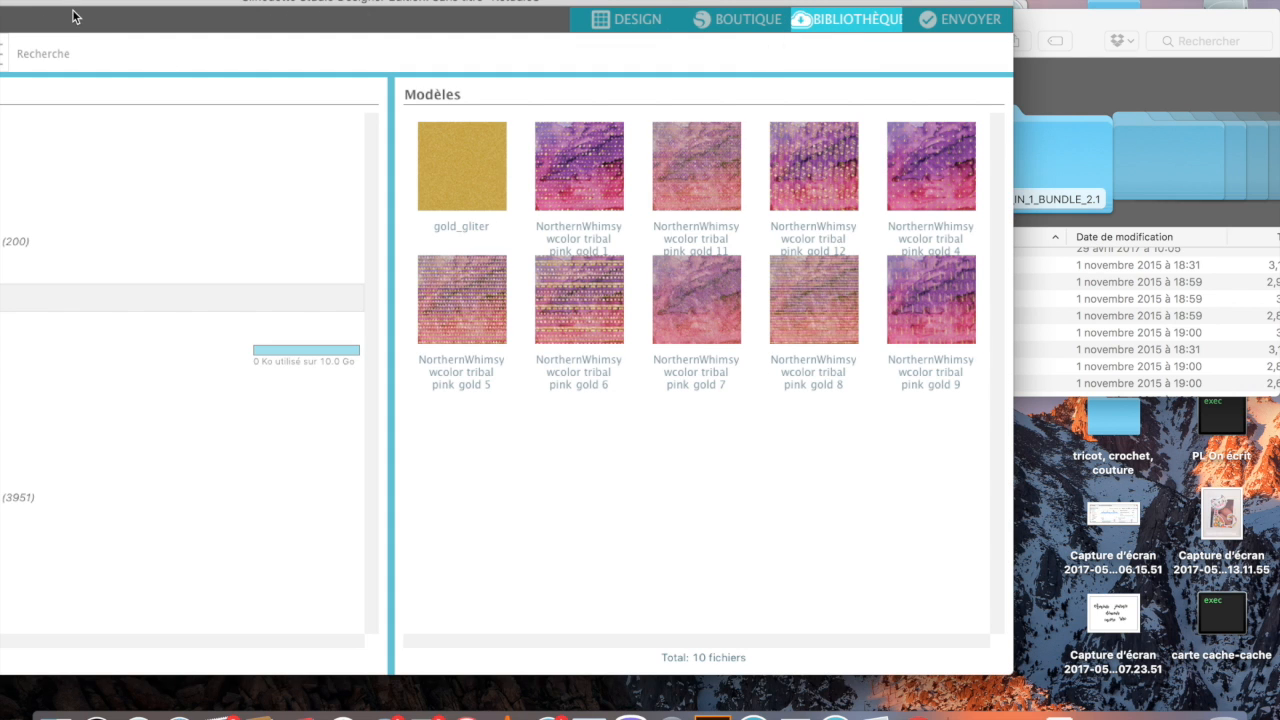
pyautogui.moveTo(82, 4); pyautogui.dragTo(327, 0)
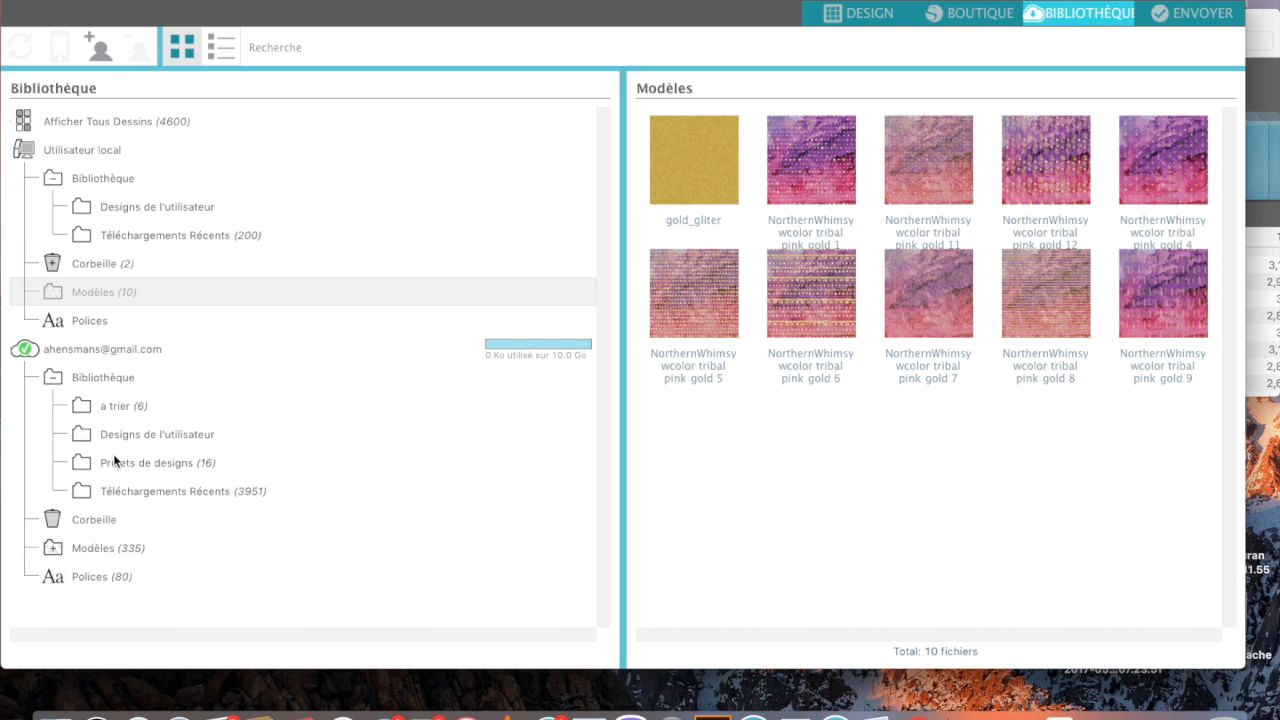
pyautogui.click(95, 549)
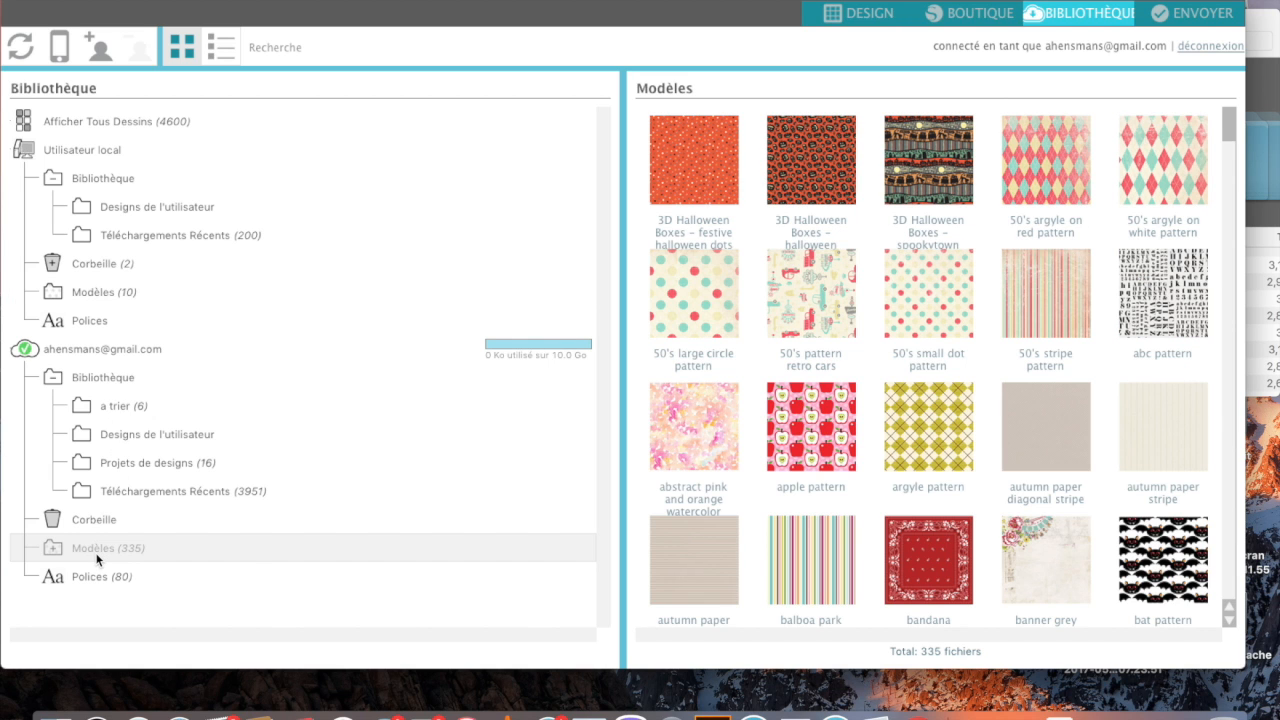
pyautogui.rightClick(97, 560)
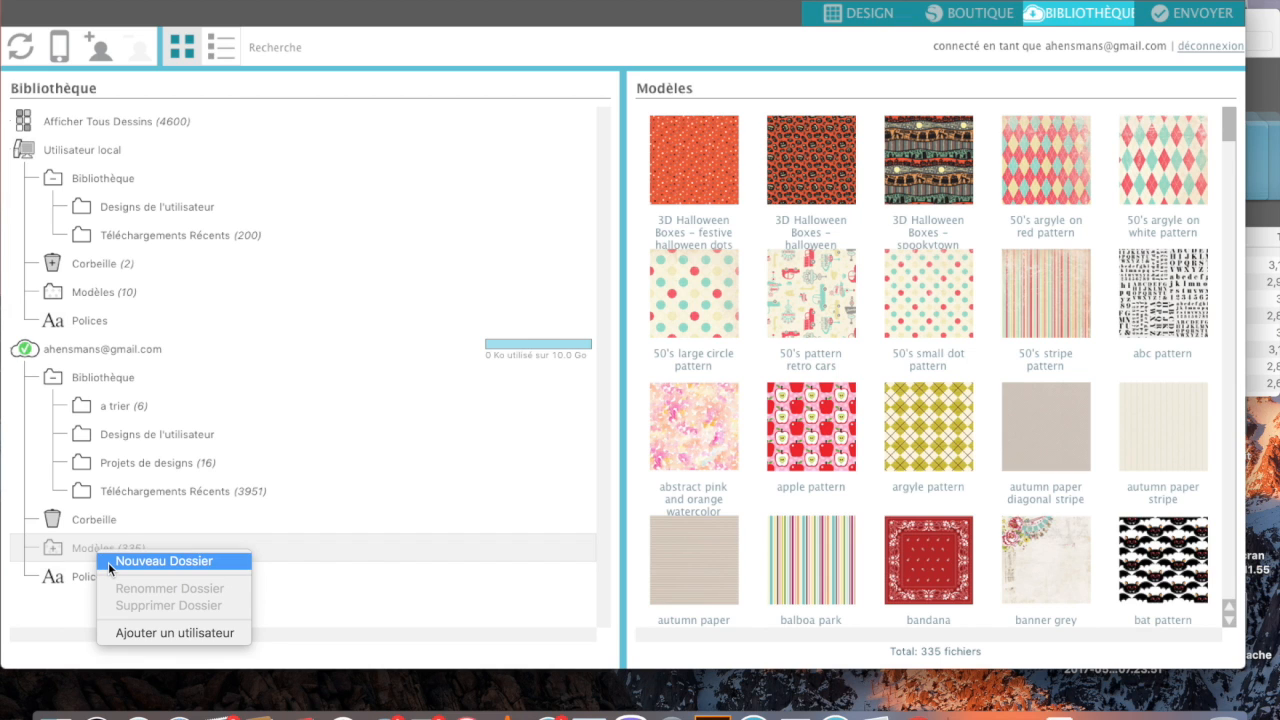
pyautogui.click(108, 562)
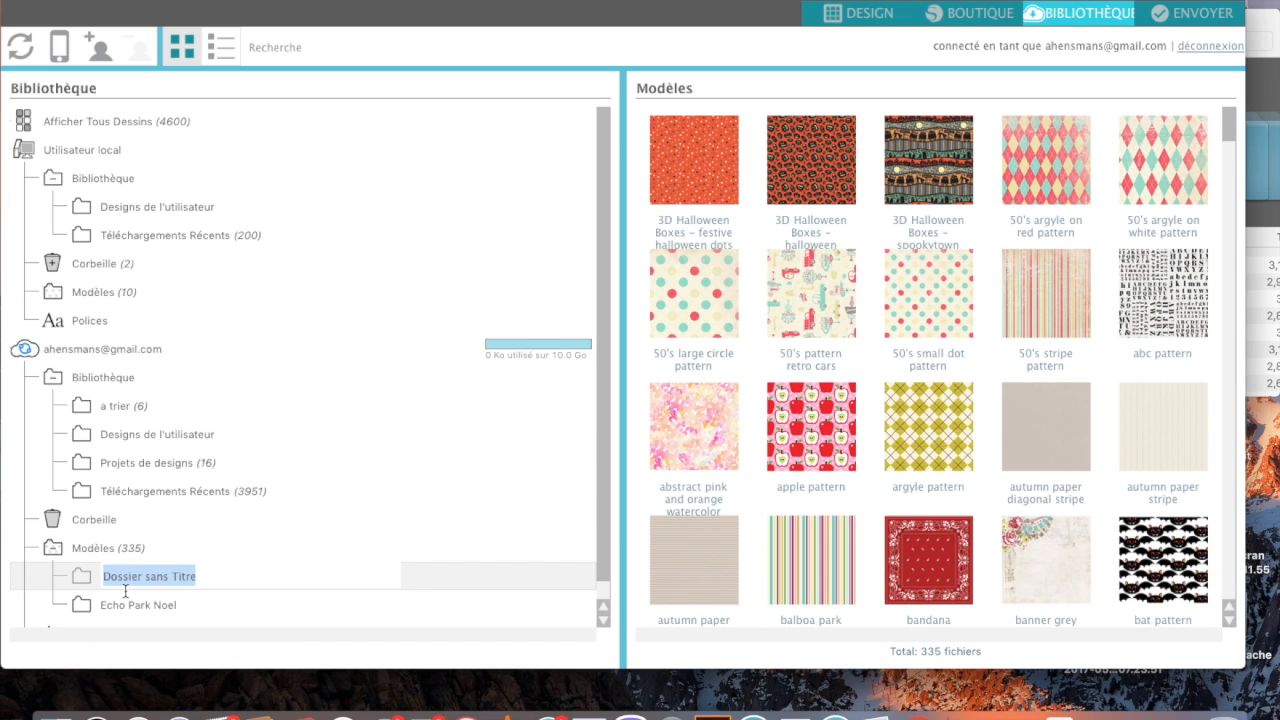
pyautogui.write('fonds aquarelles')
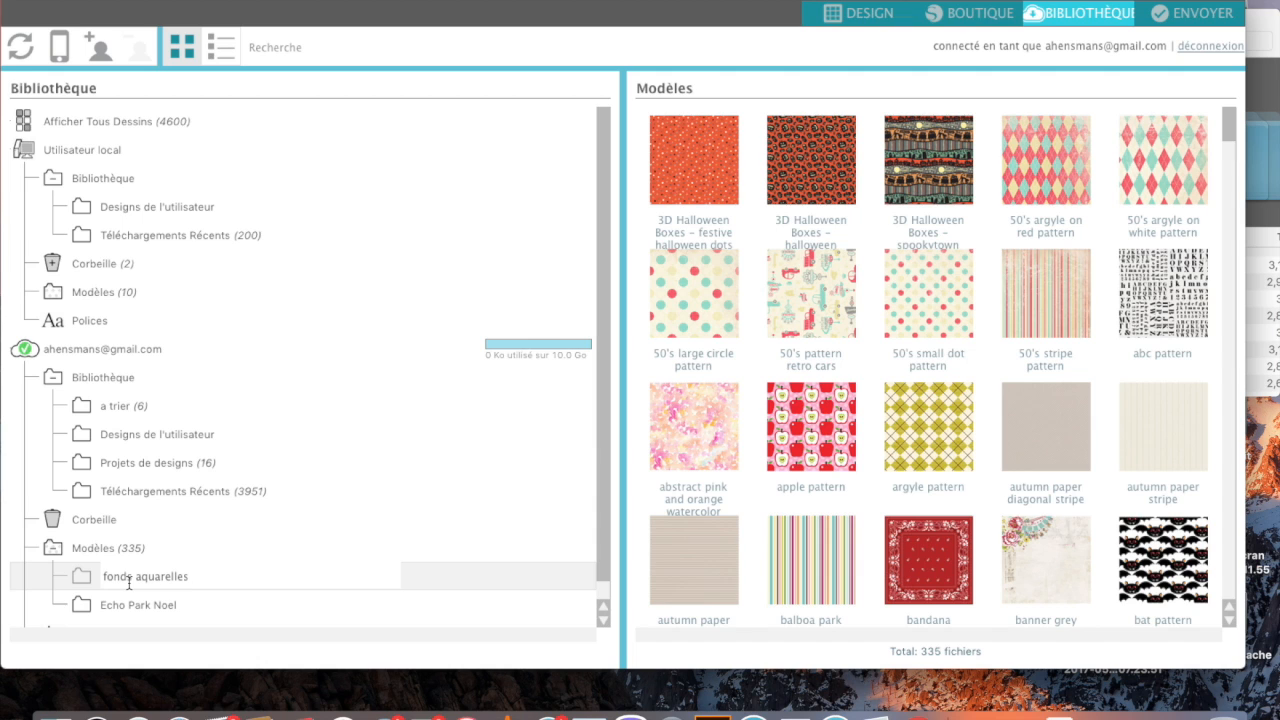
pyautogui.press('Return')
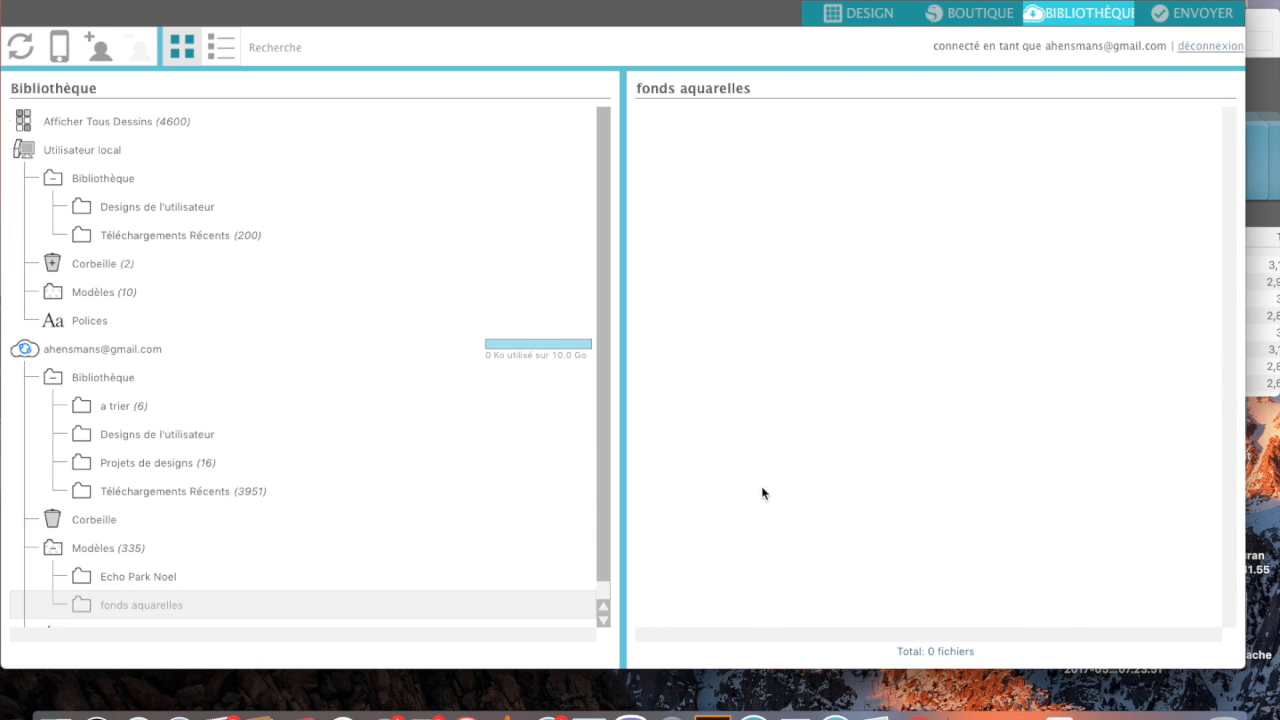
# Try to import 001.jpg from Finder into the contents area of the empty fonds aquarelles folder
pyautogui.moveTo(985, 2); pyautogui.dragTo(636, 33)
pyautogui.click(981, 275)
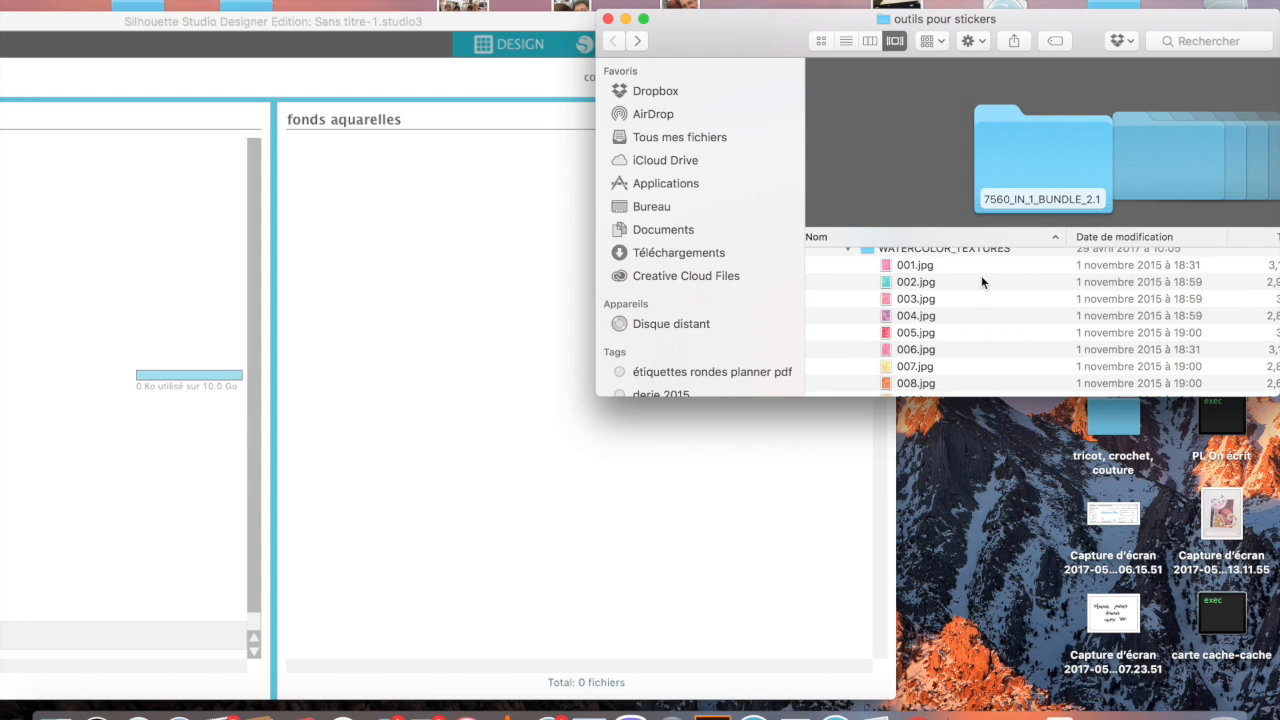
pyautogui.moveTo(888, 270); pyautogui.dragTo(378, 289)
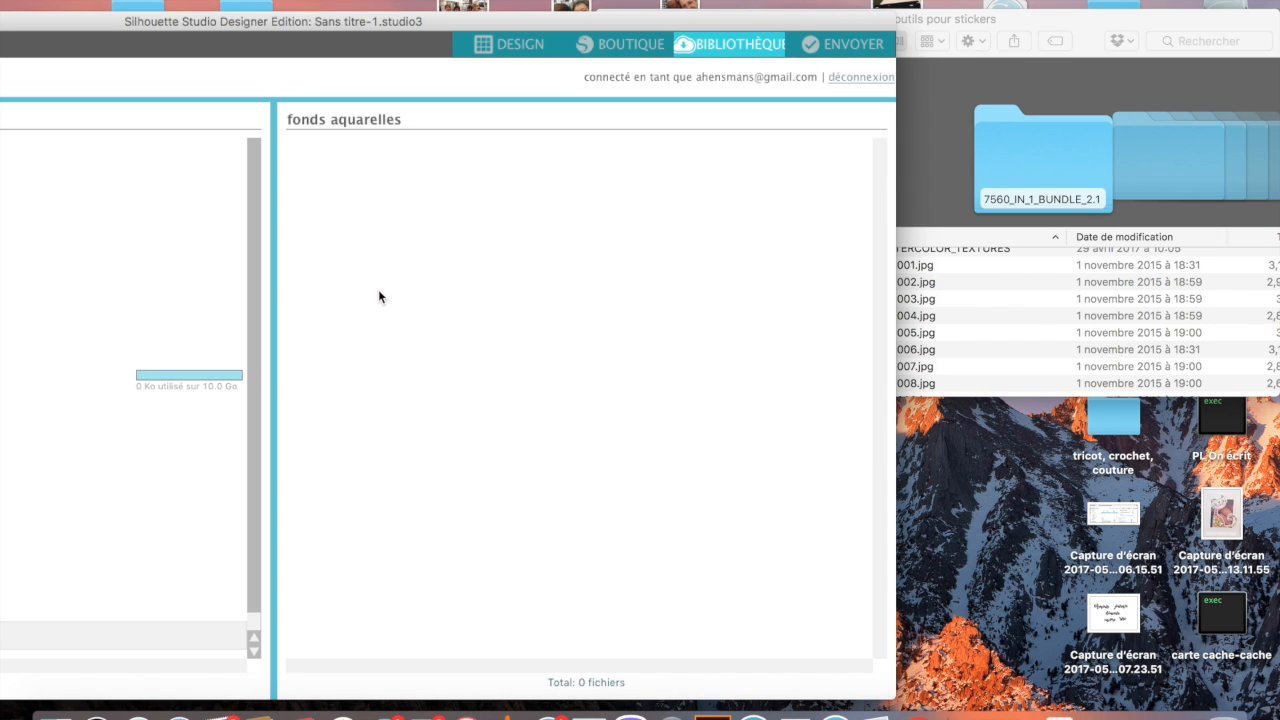
# Import 001.jpg from Finder by placing it directly on the fonds aquarelles folder in the library tree
pyautogui.moveTo(217, 28); pyautogui.dragTo(498, 0)
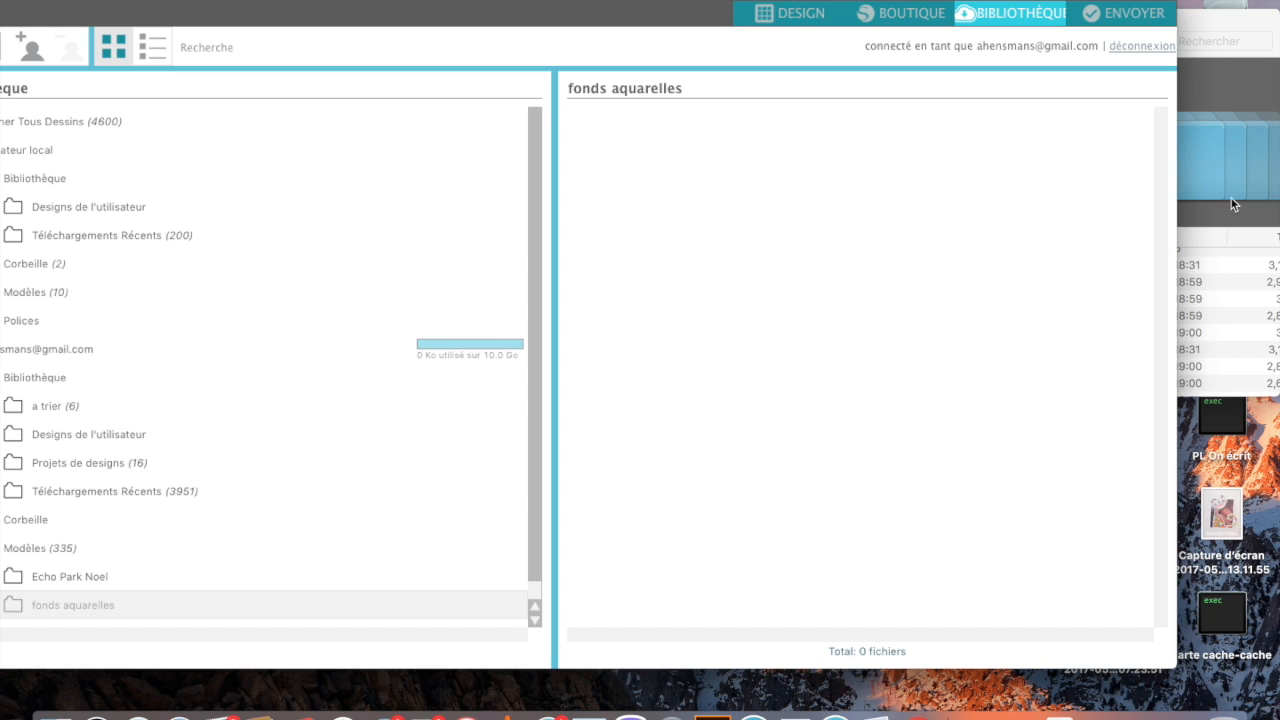
pyautogui.click(1233, 224)
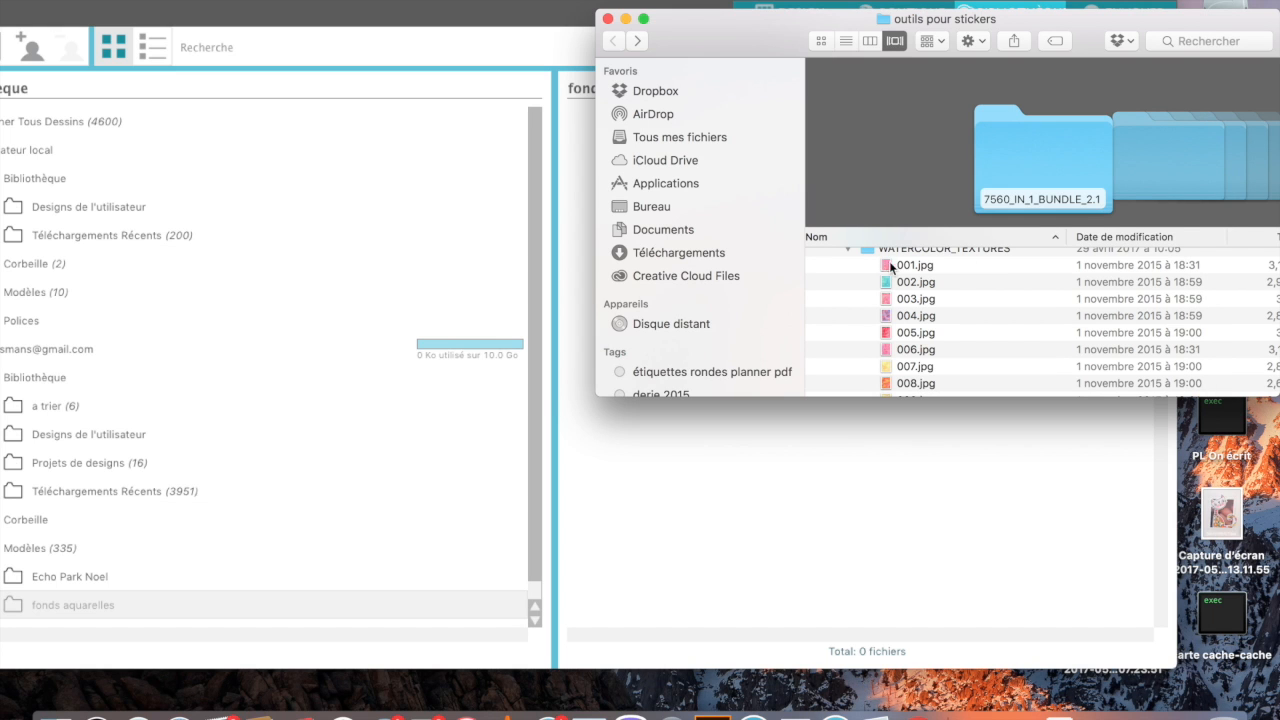
pyautogui.moveTo(884, 268); pyautogui.dragTo(15, 610)
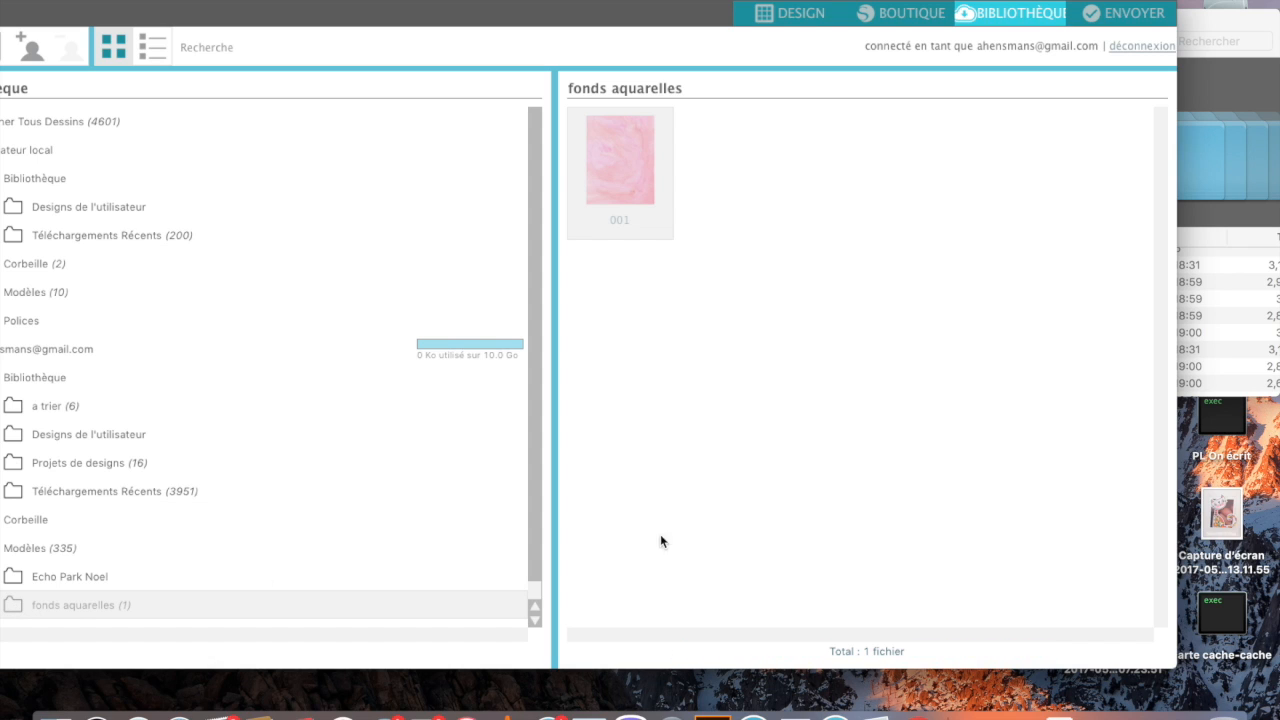
# Import the watercolor images 002.jpg through 040.jpg from Finder into the fonds aquarelles folder in the library
pyautogui.click(1254, 300)
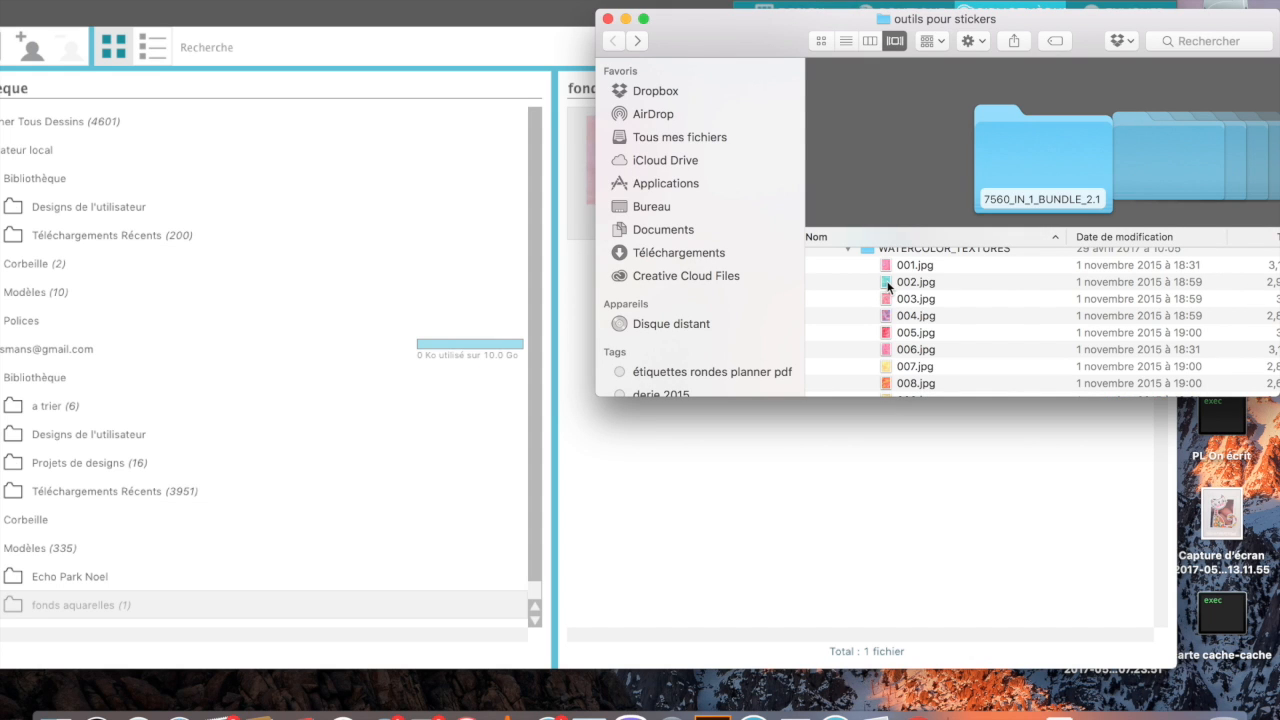
pyautogui.click(888, 284)
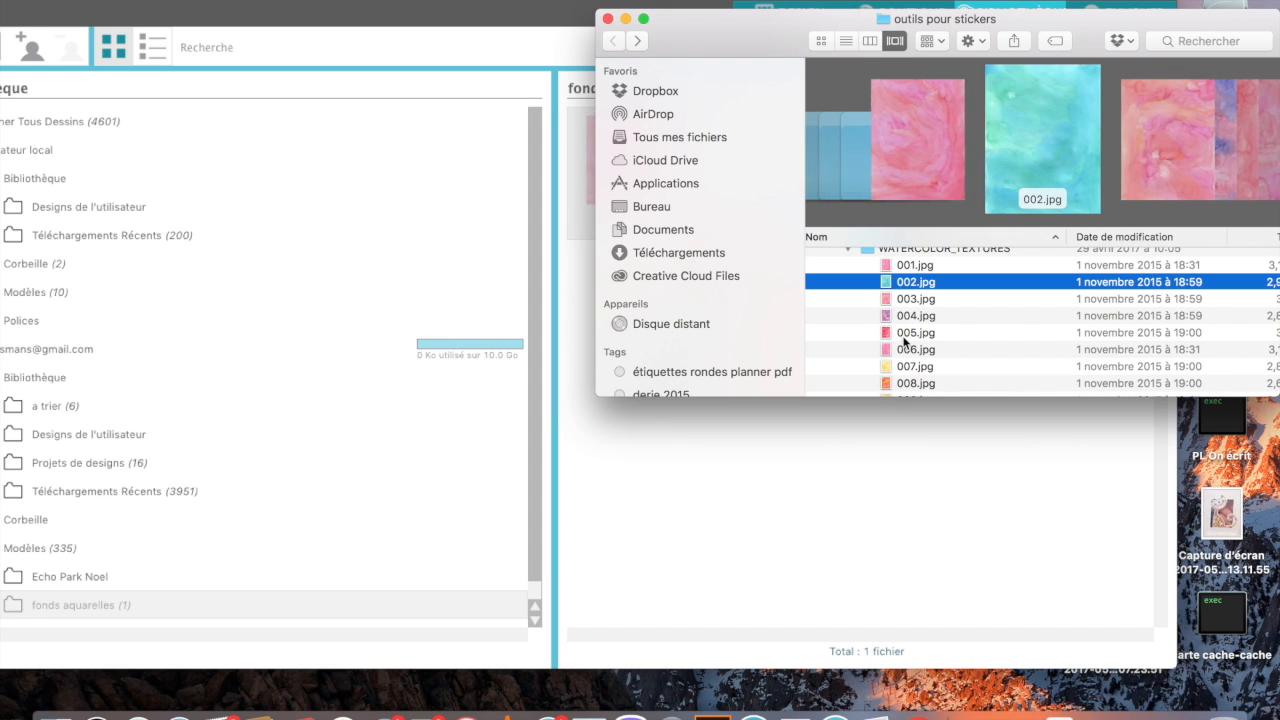
pyautogui.scroll(-10, 904, 342)
pyautogui.scroll(-5, 904, 342)
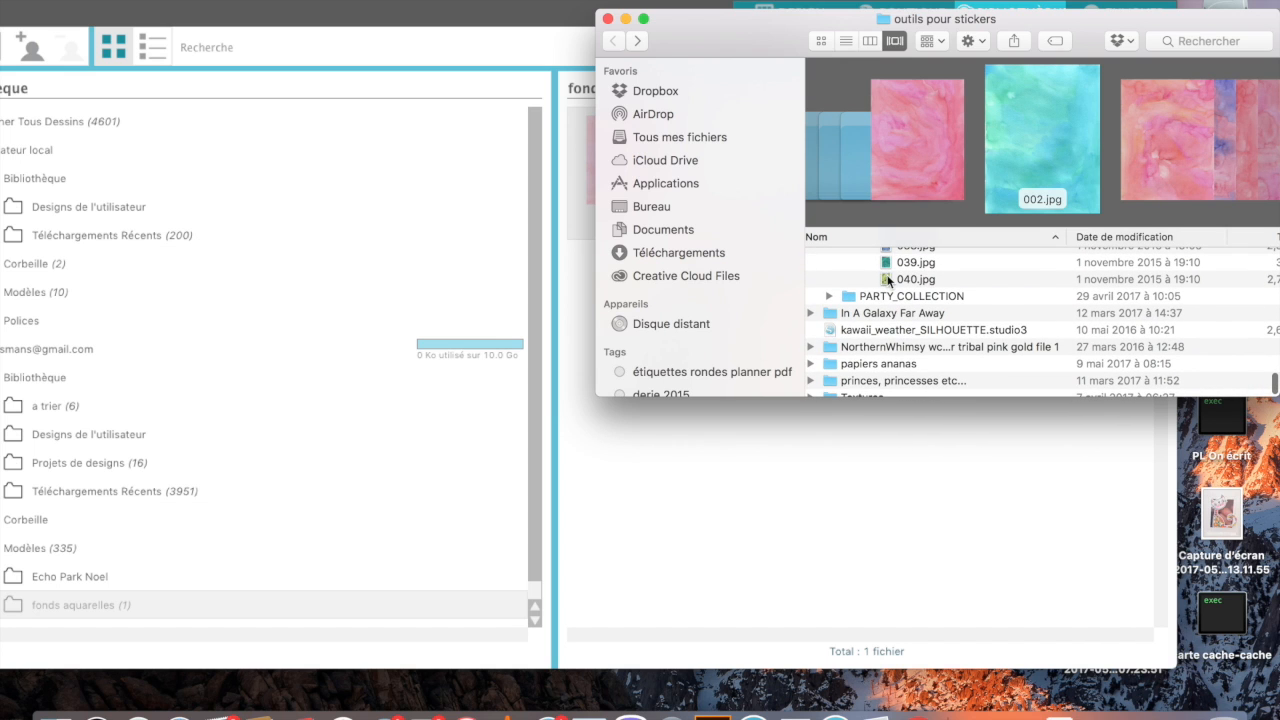
pyautogui.keyDown('shift'); pyautogui.click(888, 281); pyautogui.keyUp('shift')
pyautogui.moveTo(888, 281); pyautogui.dragTo(12, 612)
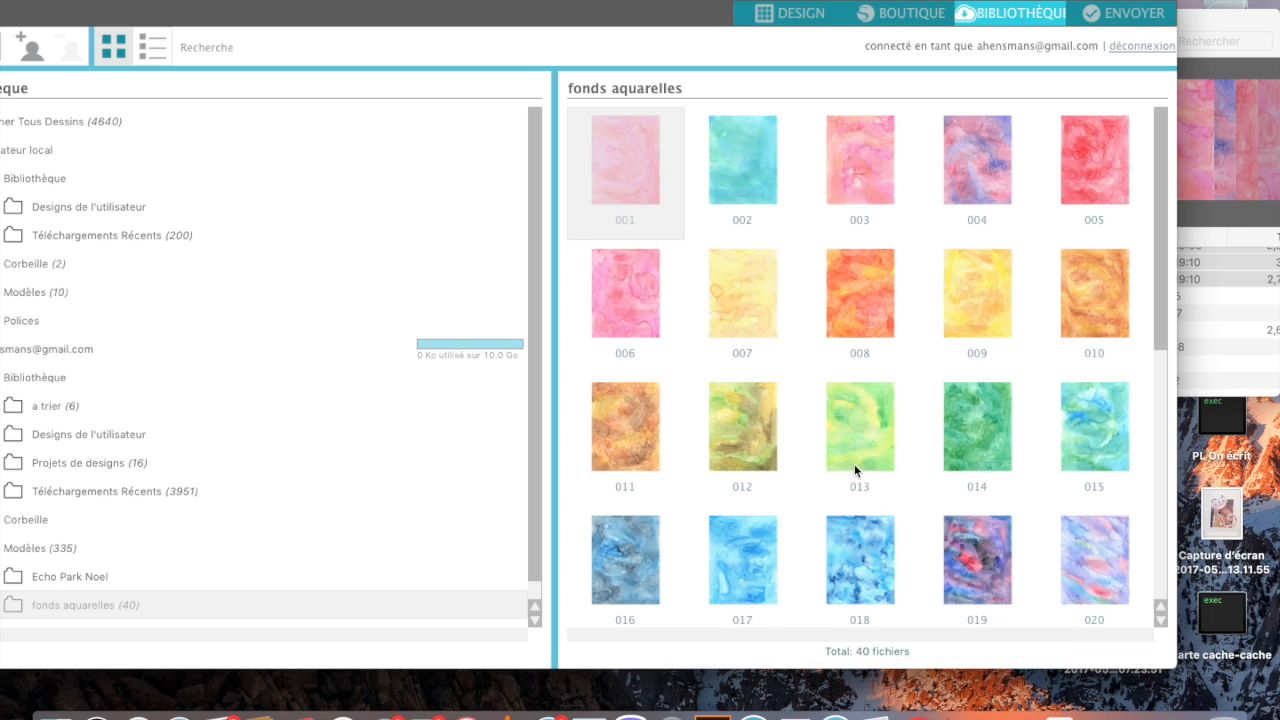
# Return to the design workspace, then collapse the Remplissage and Style Trait panels and dock them together beside the page
pyautogui.moveTo(560, 4); pyautogui.dragTo(646, 4)
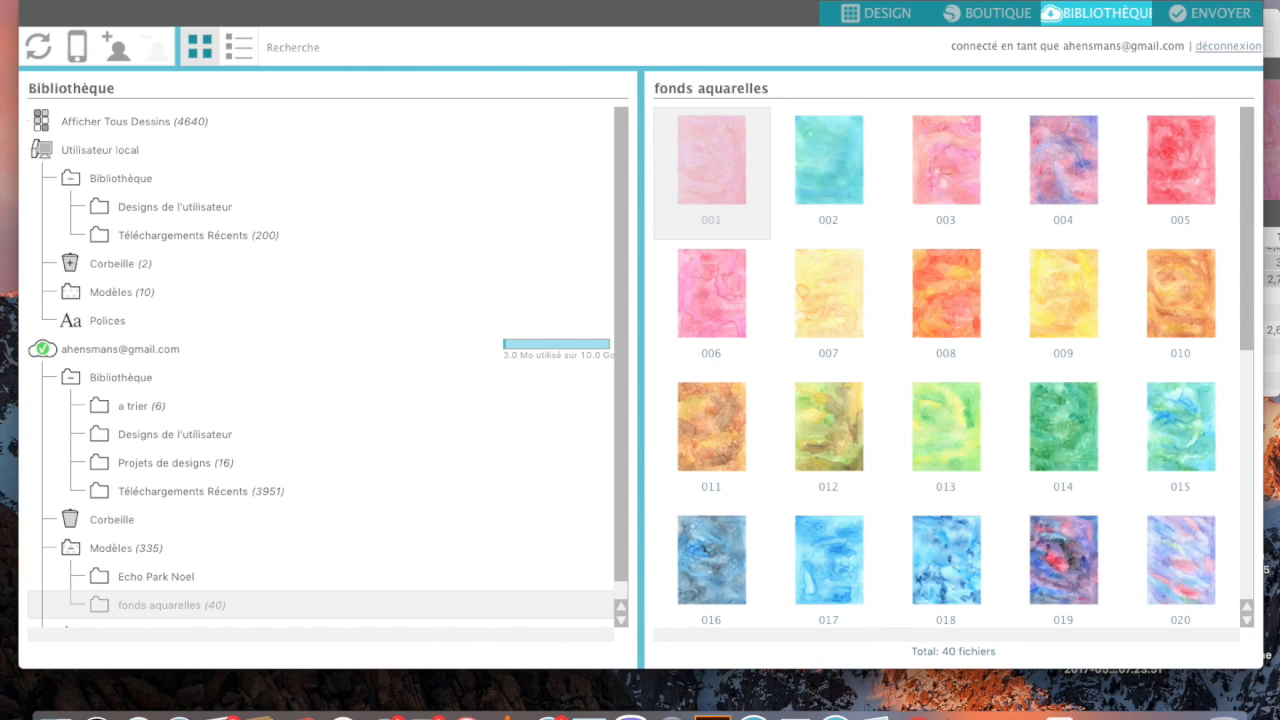
pyautogui.click(887, 14)
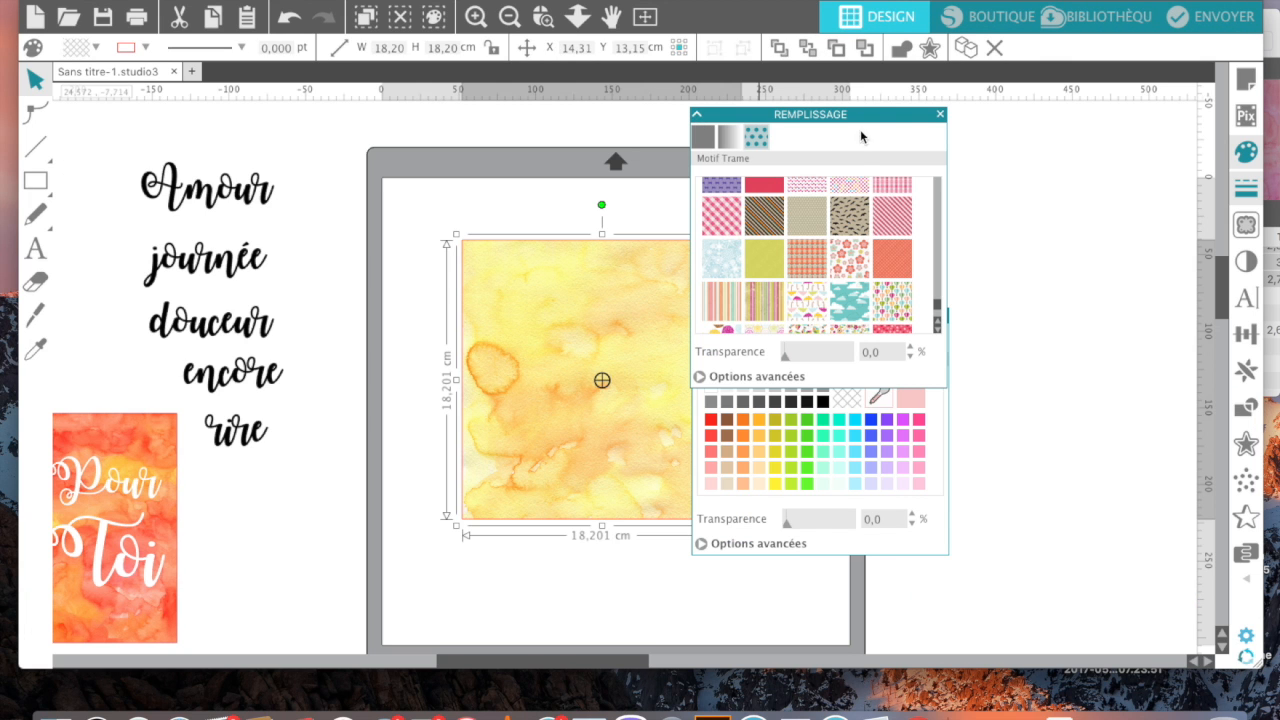
pyautogui.moveTo(863, 120); pyautogui.dragTo(1111, 177)
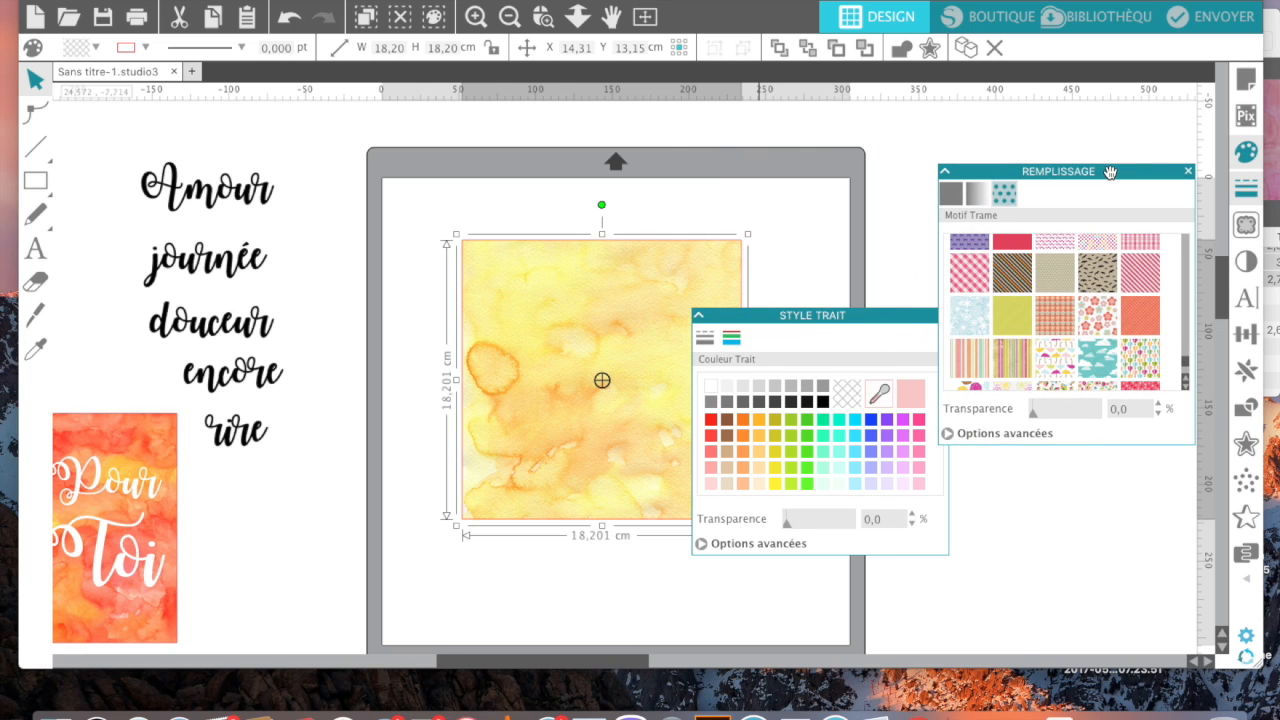
pyautogui.click(945, 177)
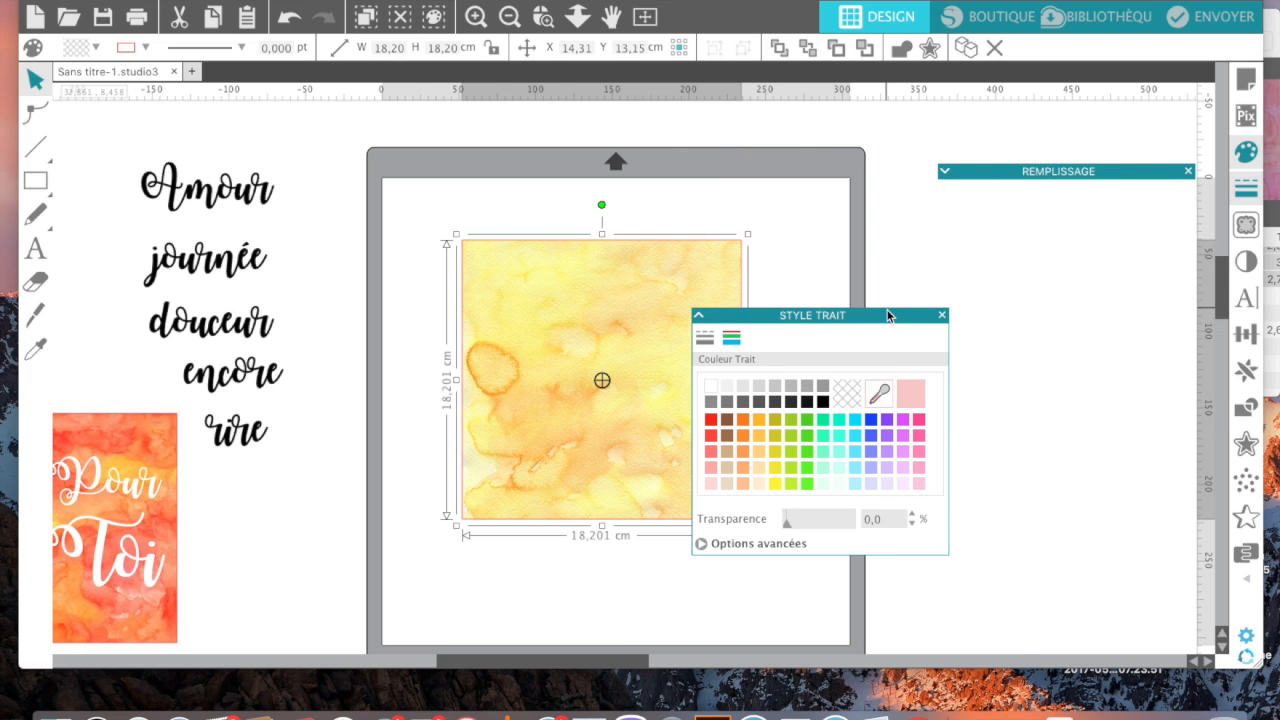
pyautogui.moveTo(880, 327); pyautogui.dragTo(895, 261)
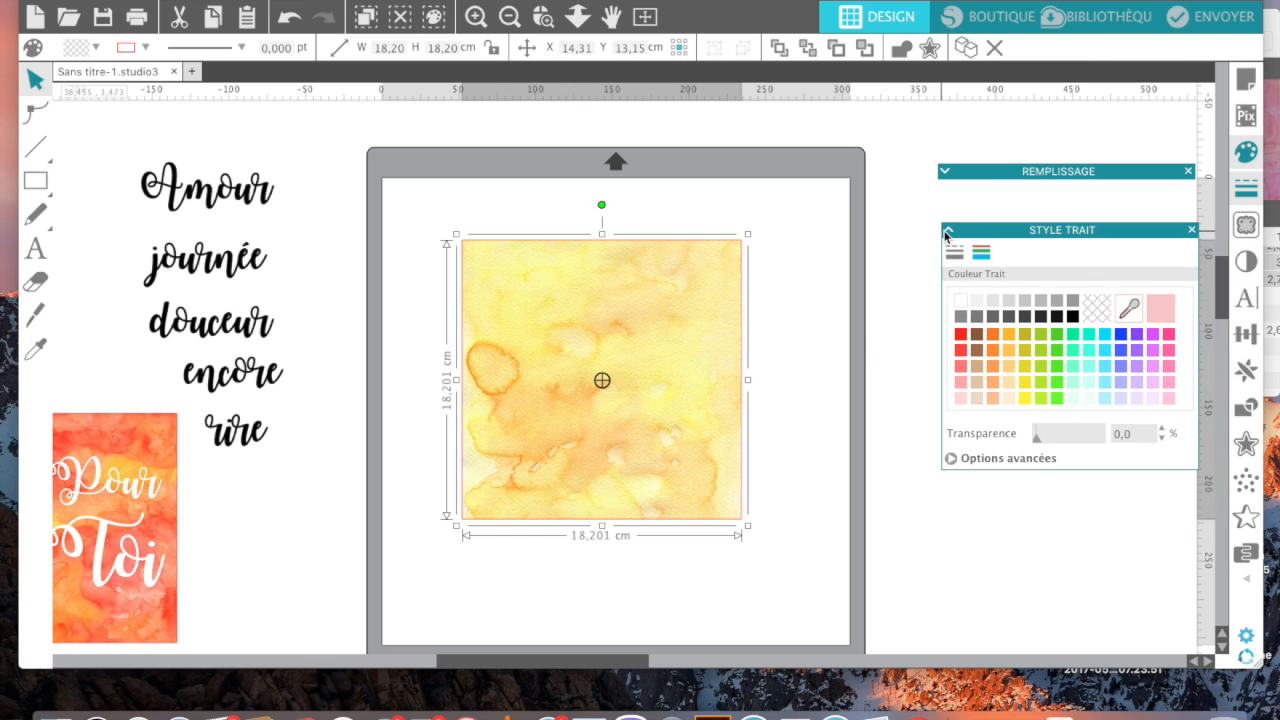
pyautogui.click(949, 231)
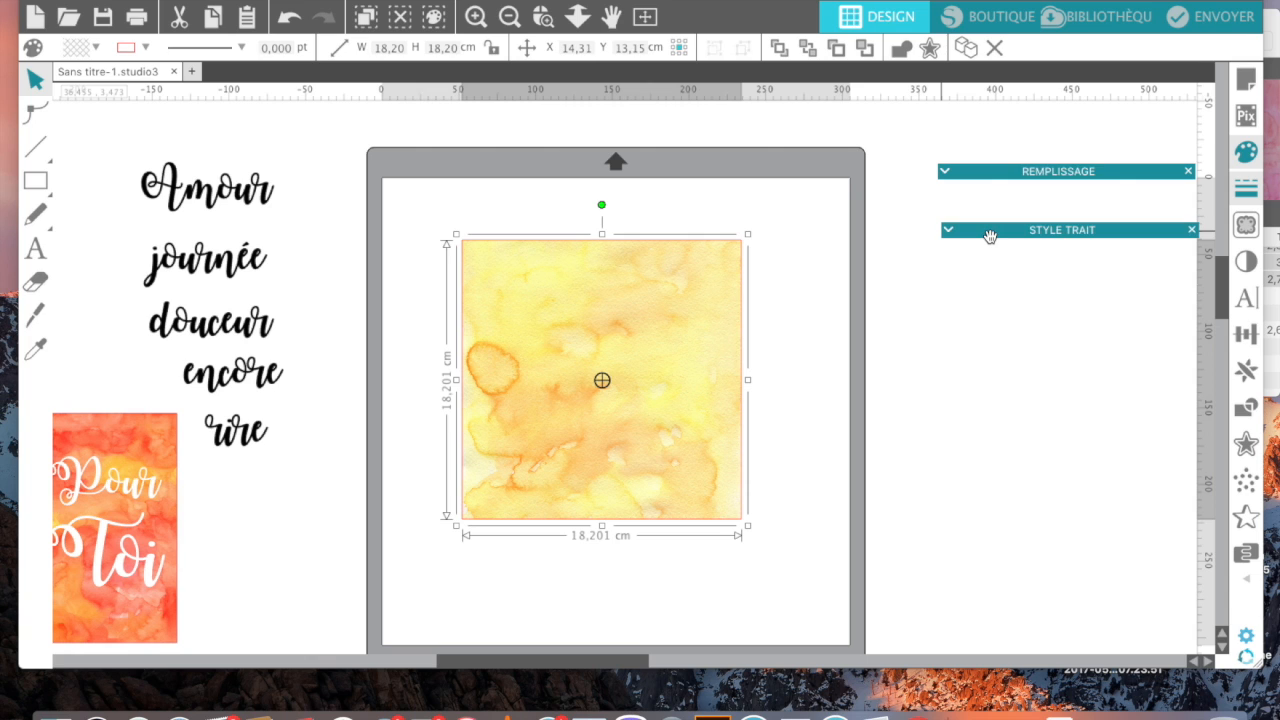
pyautogui.moveTo(989, 236); pyautogui.dragTo(988, 208)
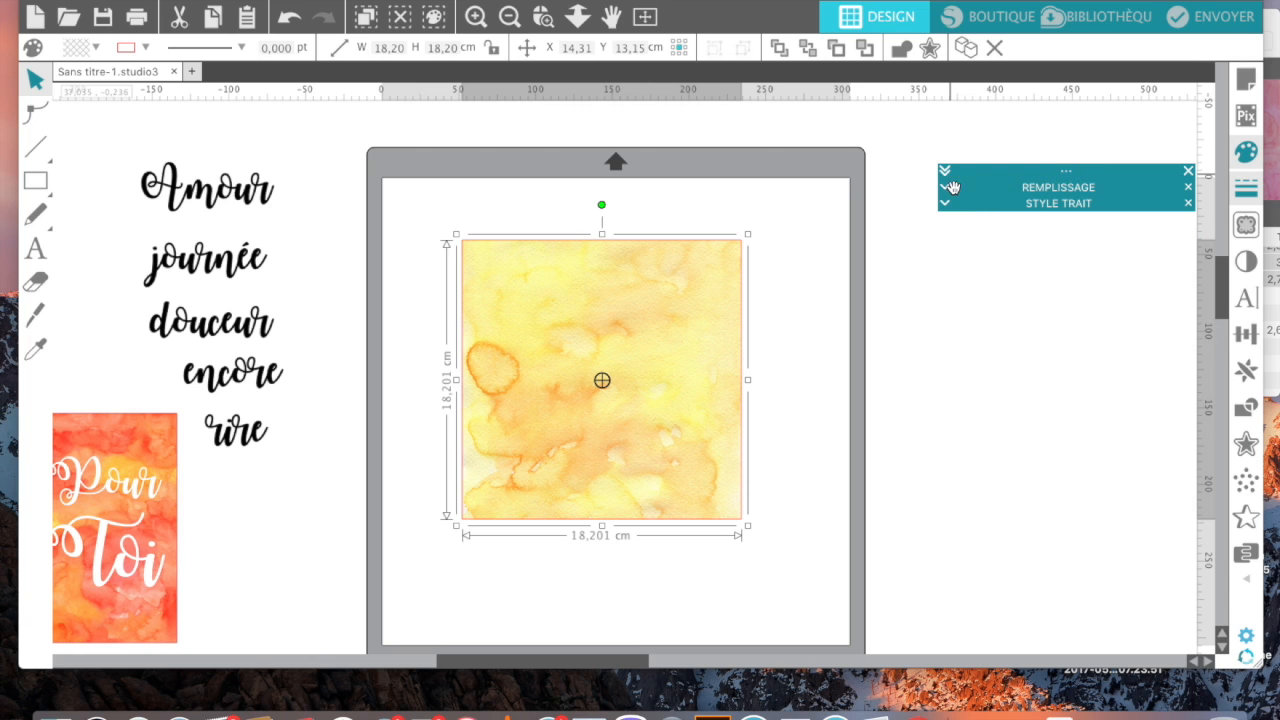
# Expand the Remplissage panel and fill the square with the red polka-dot pattern
pyautogui.click(945, 193)
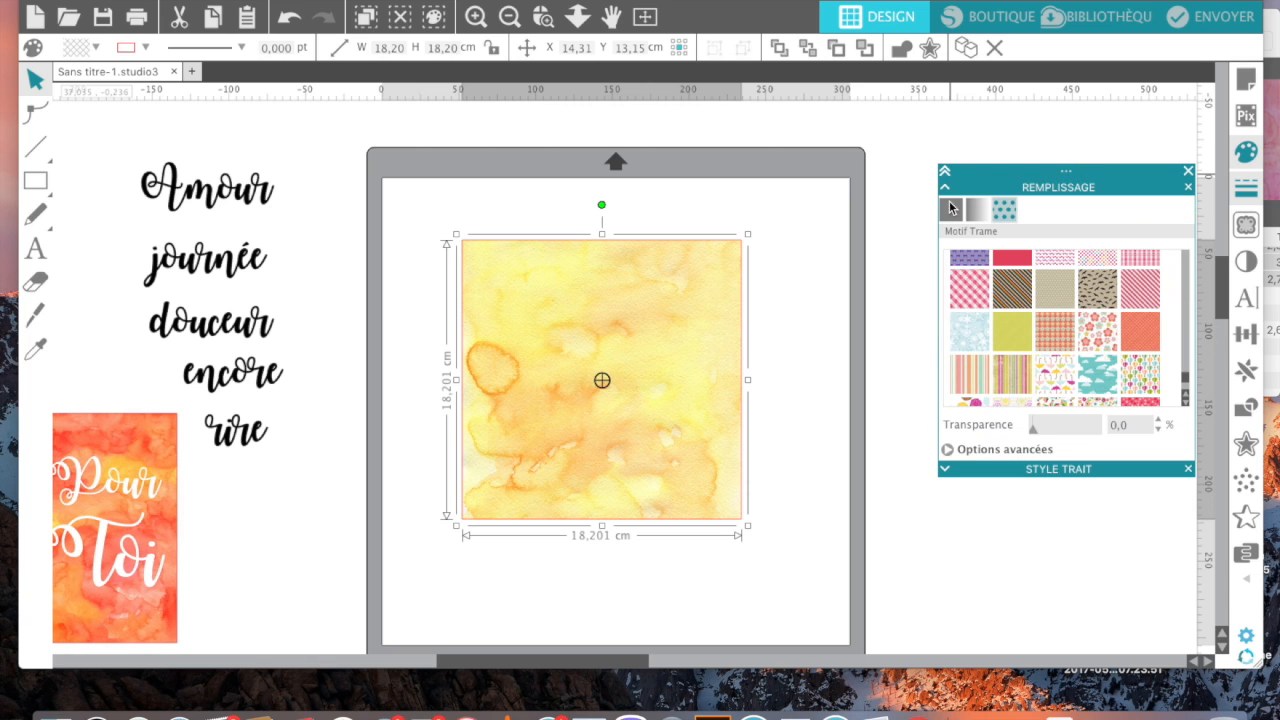
pyautogui.scroll(-5, 986, 383)
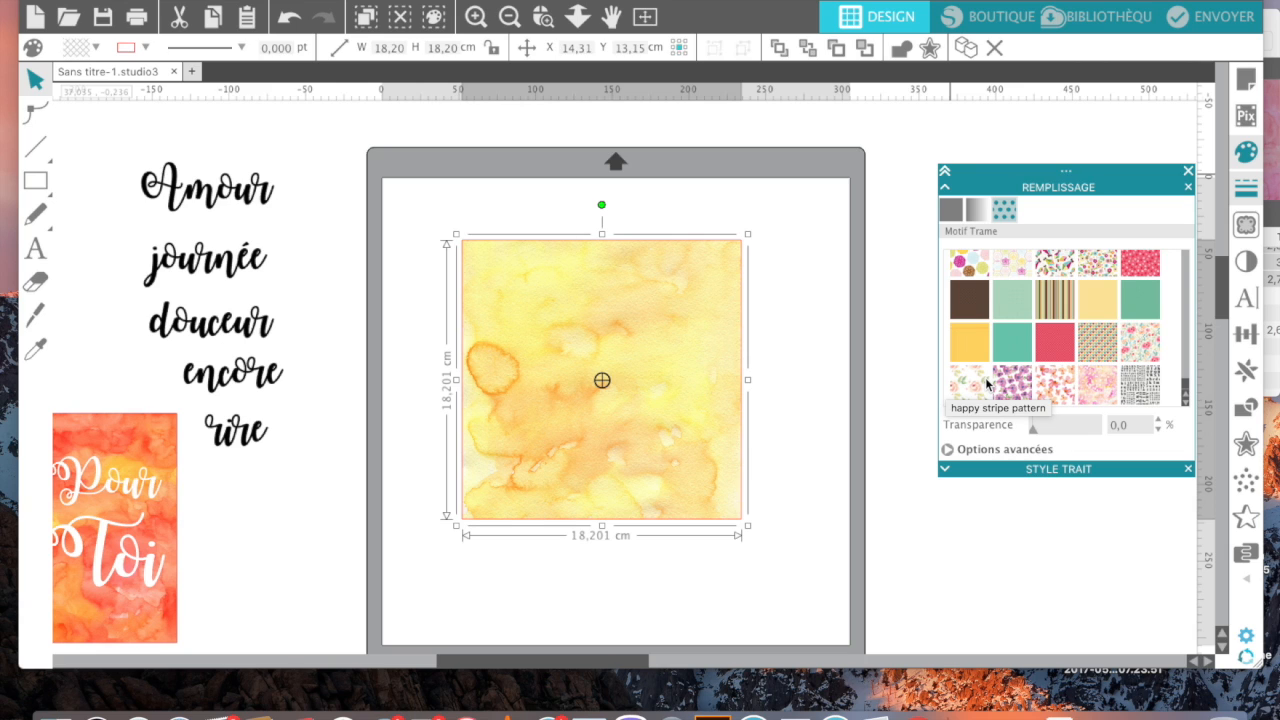
pyautogui.click(1047, 362)
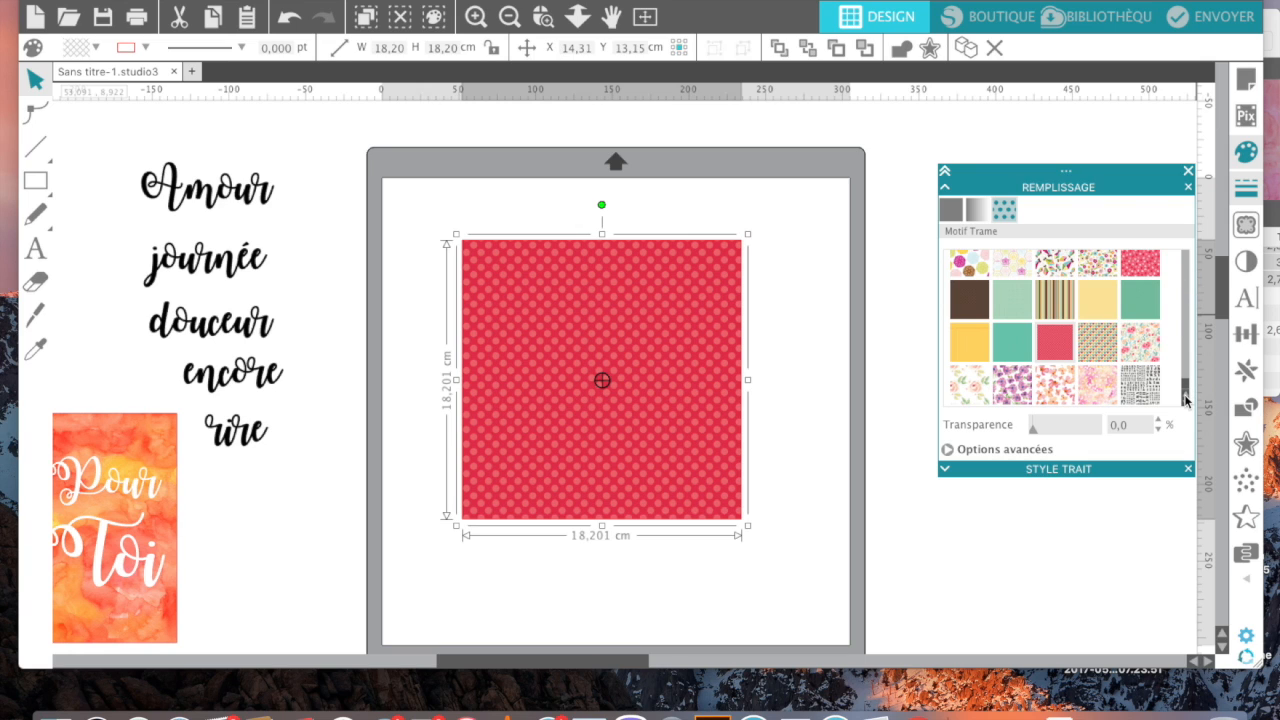
# Look through the full list of fill patterns, including the Modèles section, for the imported watercolor textures
pyautogui.scroll(-10, 1101, 322)
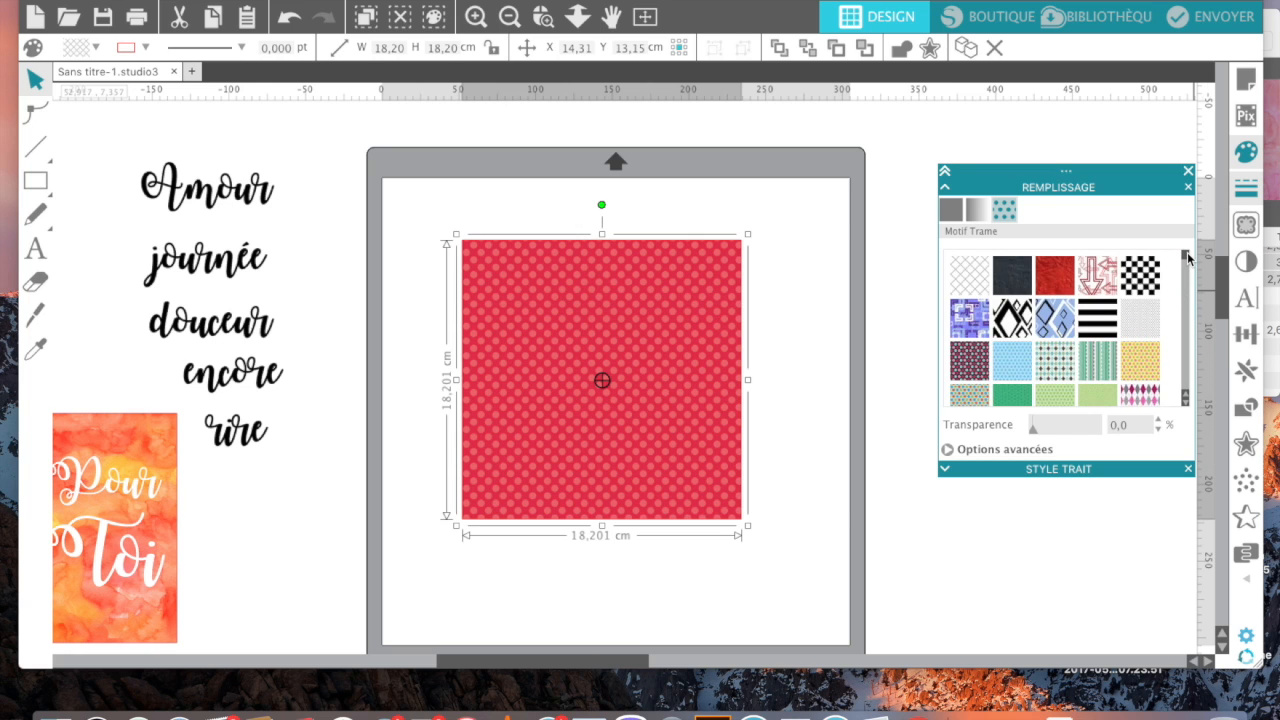
pyautogui.moveTo(1188, 259); pyautogui.dragTo(1156, 287)
pyautogui.scroll(-3, 1156, 289)
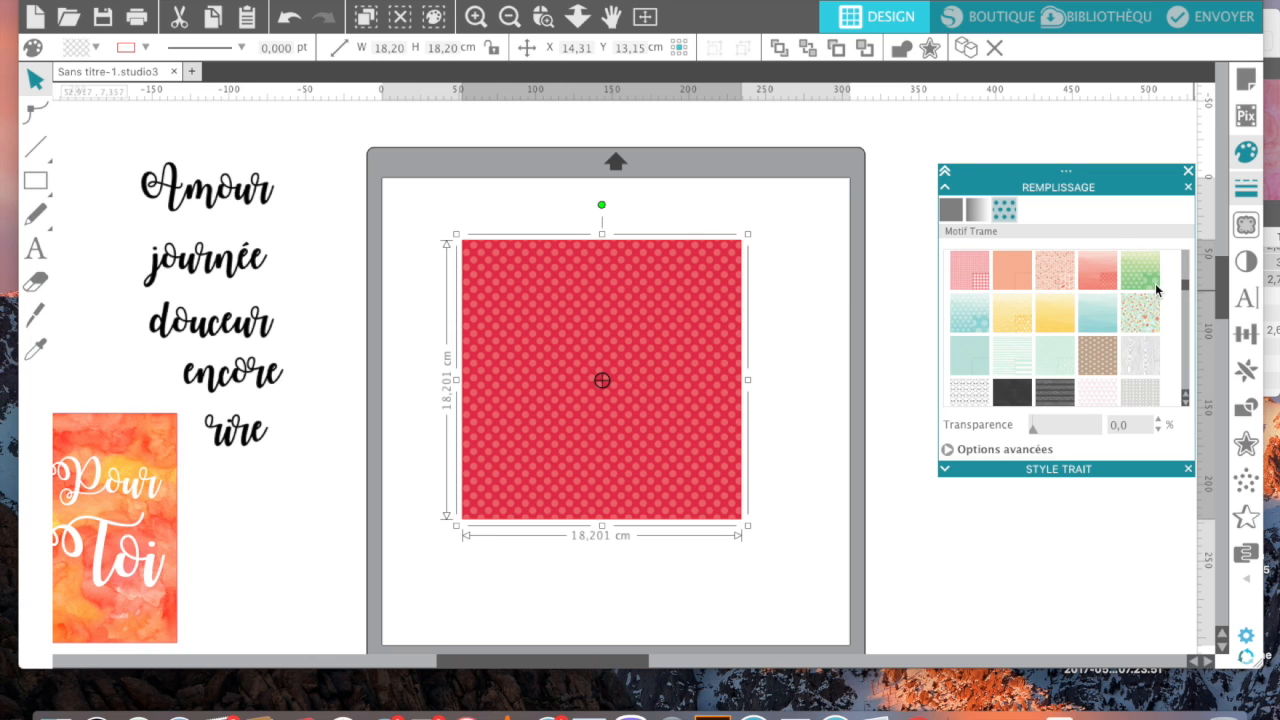
pyautogui.scroll(-10, 1155, 288)
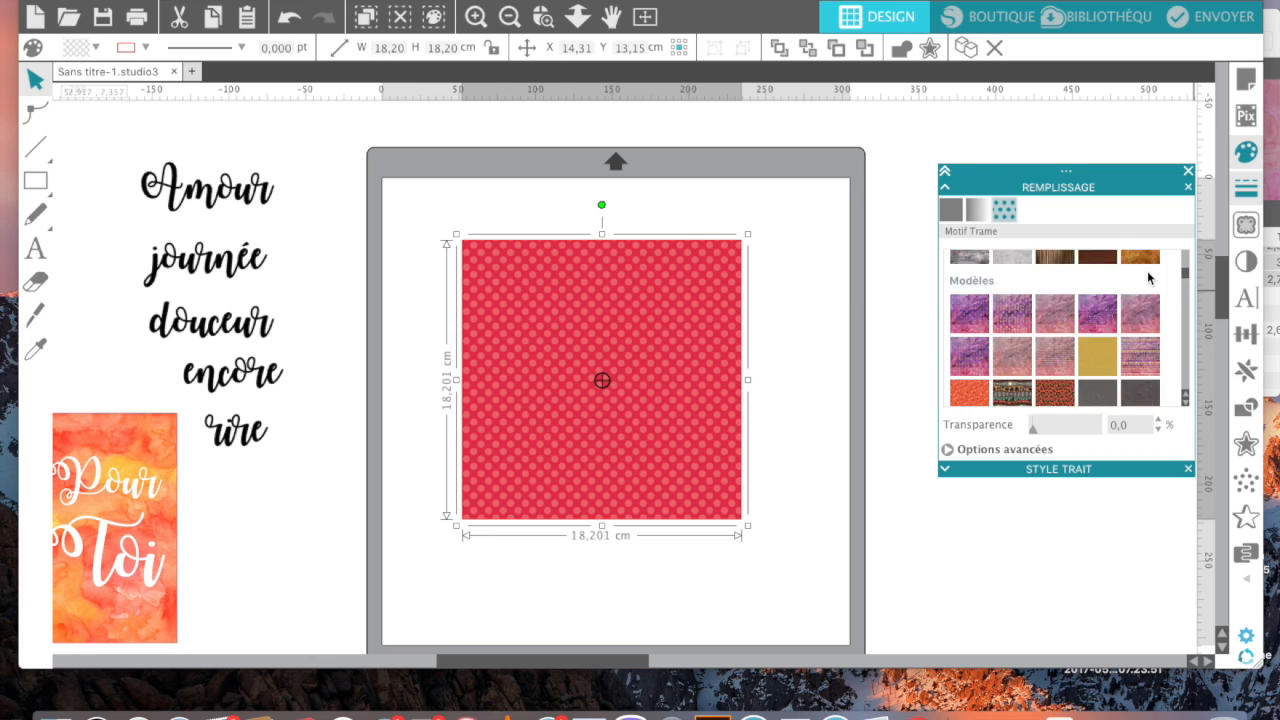
pyautogui.scroll(-3, 1150, 278)
pyautogui.scroll(10, 1146, 275)
pyautogui.scroll(5, 1143, 268)
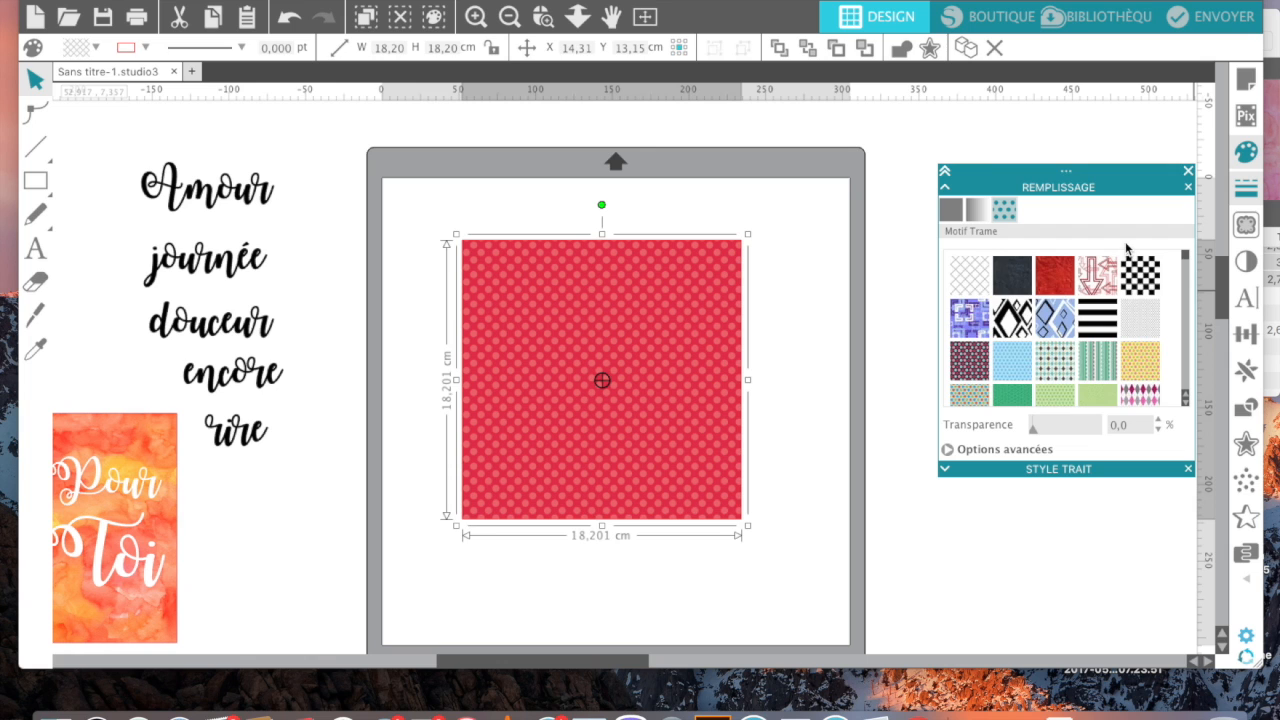
pyautogui.scroll(-10, 1130, 266)
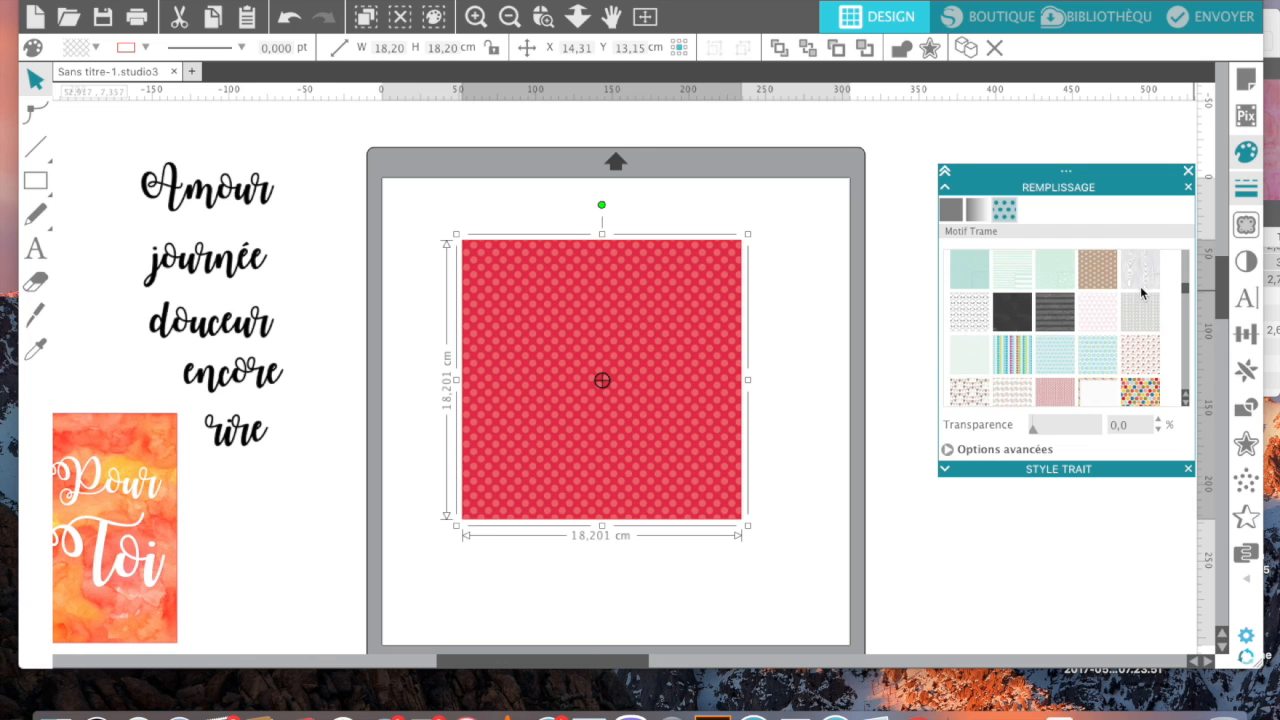
pyautogui.scroll(-15, 1135, 280)
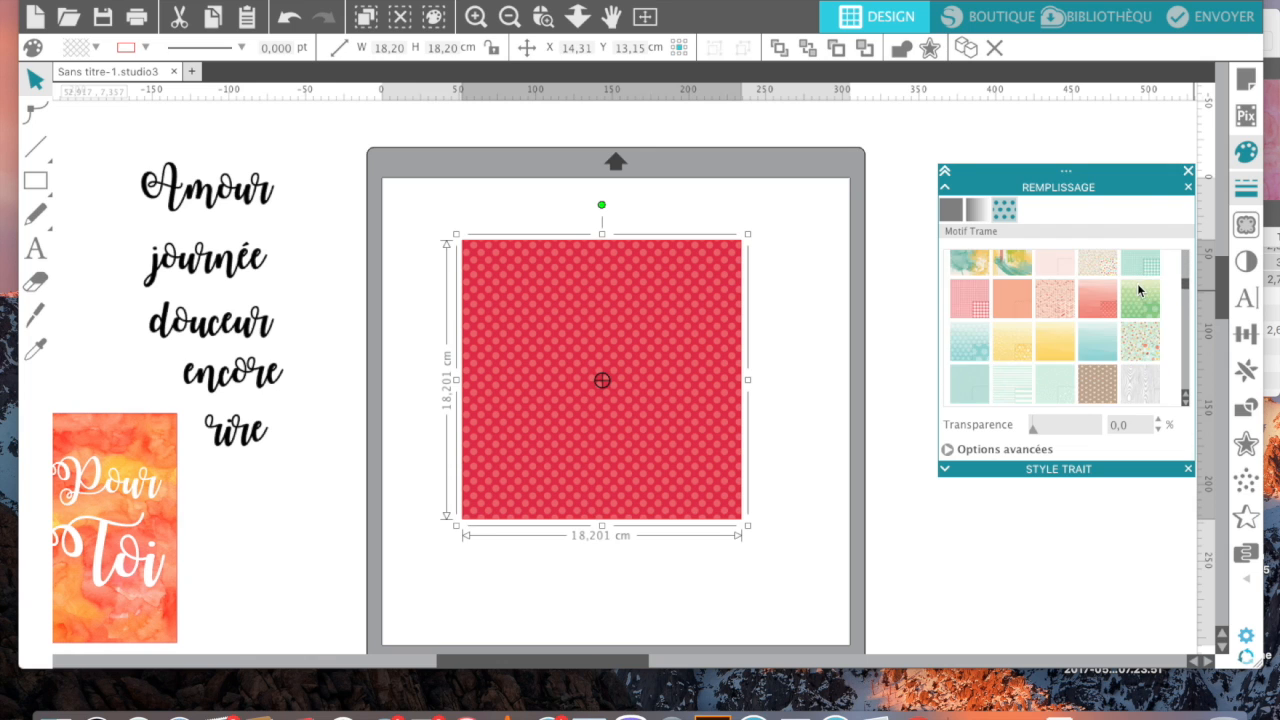
pyautogui.scroll(-15, 1143, 295)
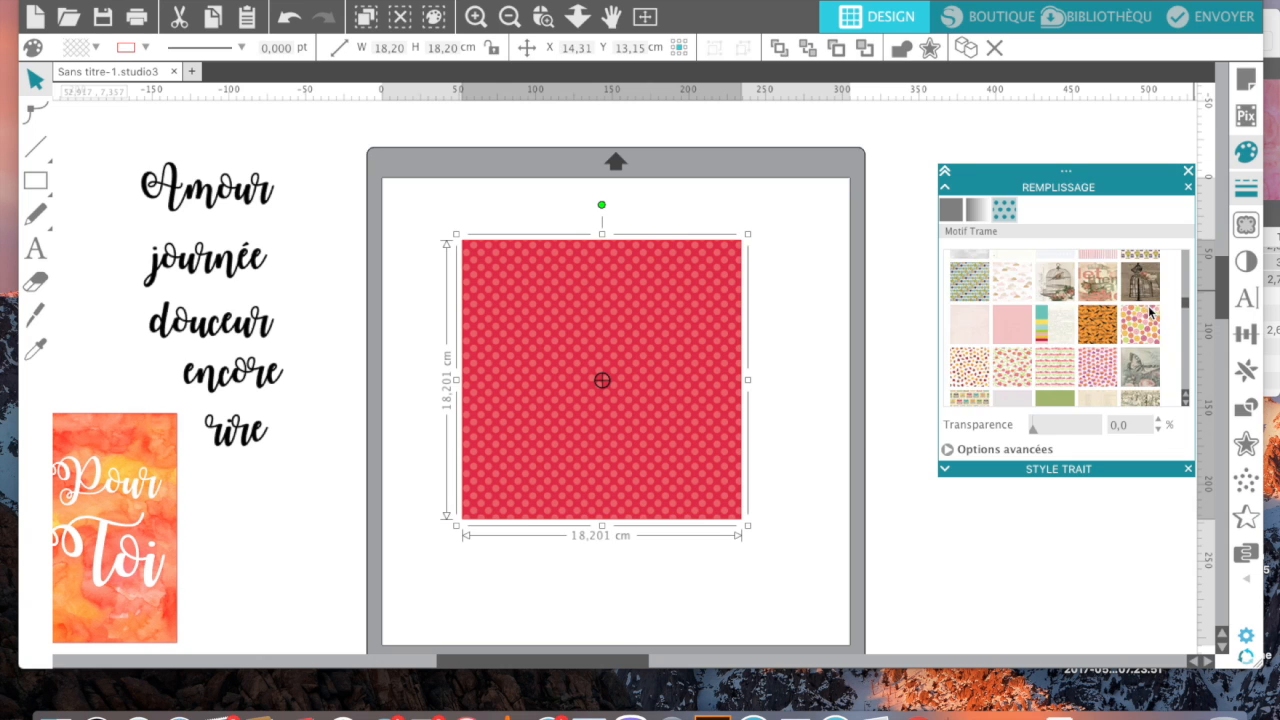
pyautogui.scroll(-15, 1155, 325)
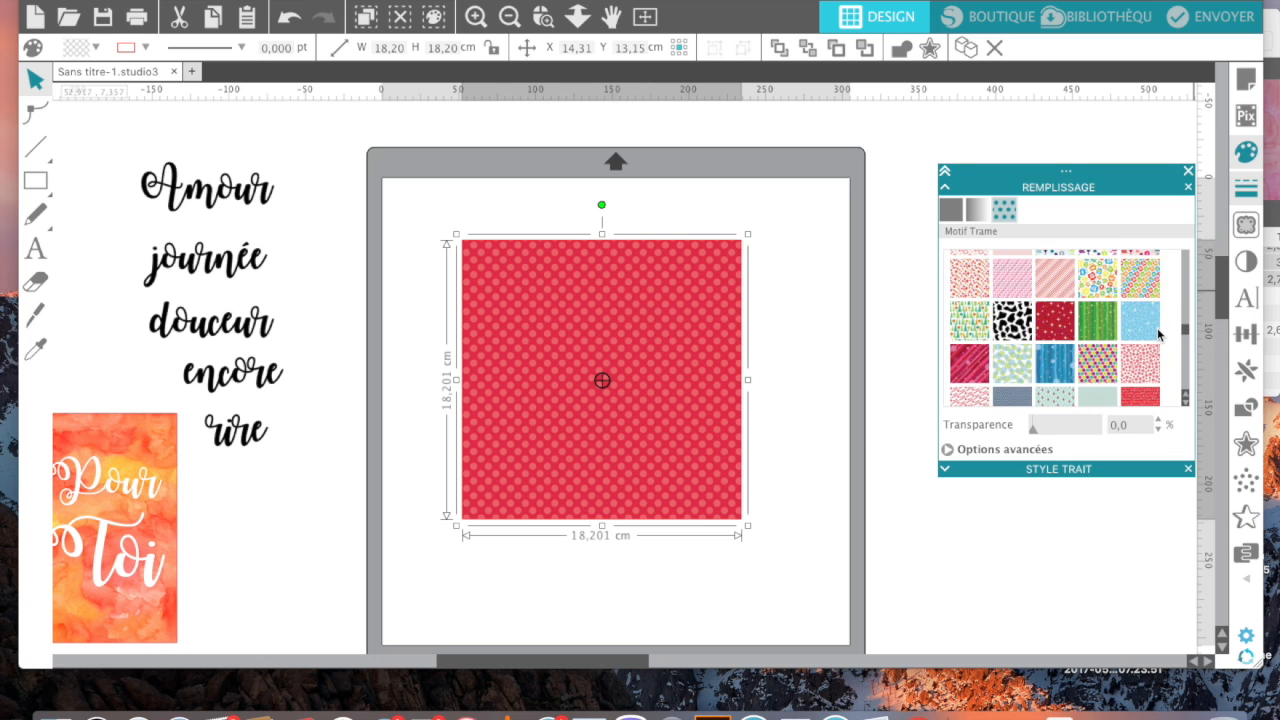
pyautogui.scroll(-15, 1163, 345)
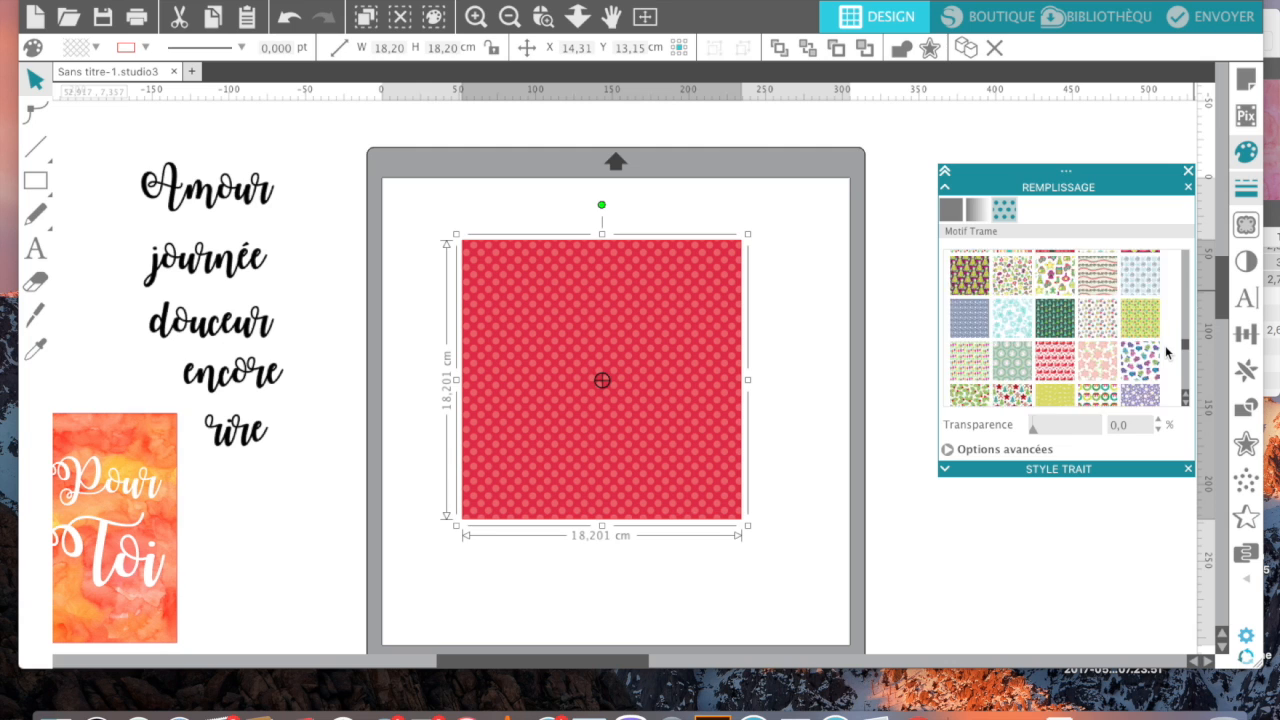
pyautogui.scroll(-15, 1170, 360)
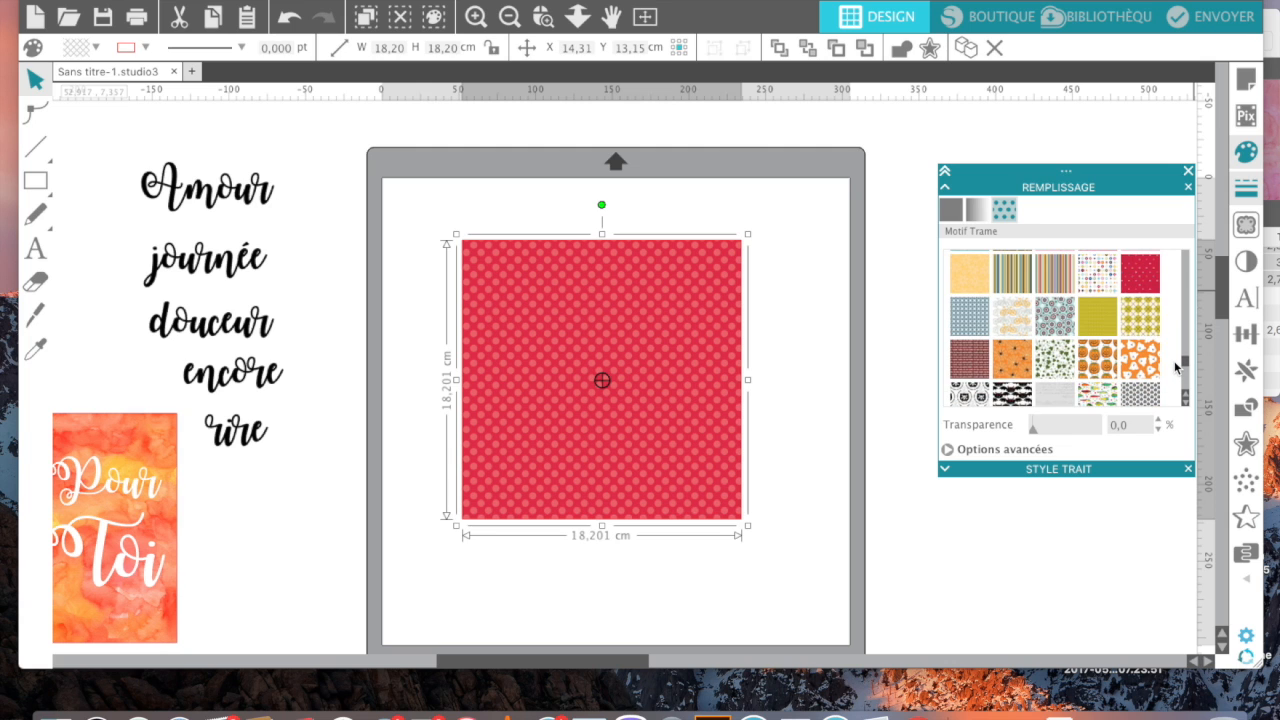
pyautogui.scroll(-5, 1178, 370)
pyautogui.moveTo(1182, 378); pyautogui.dragTo(1184, 391)
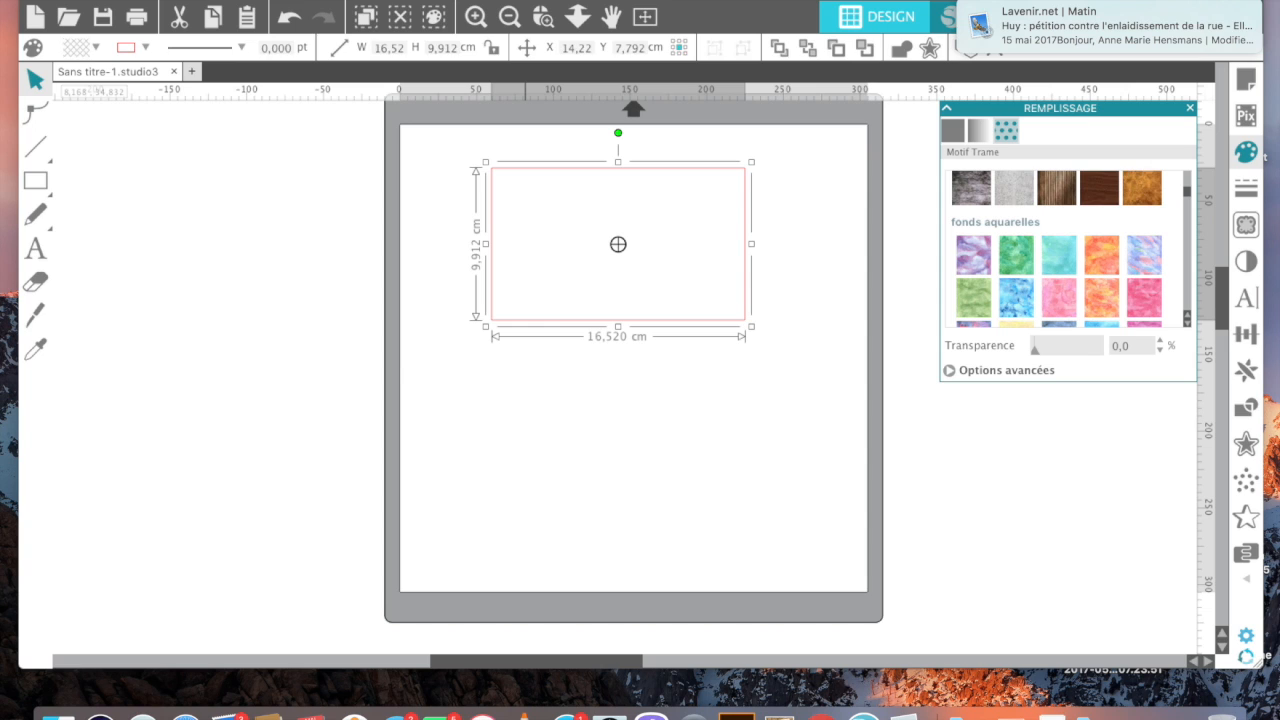
# Dismiss the desktop notifications and expand the cloud account's Modèles folder in the library to view its patterns
pyautogui.click(1227, 17)
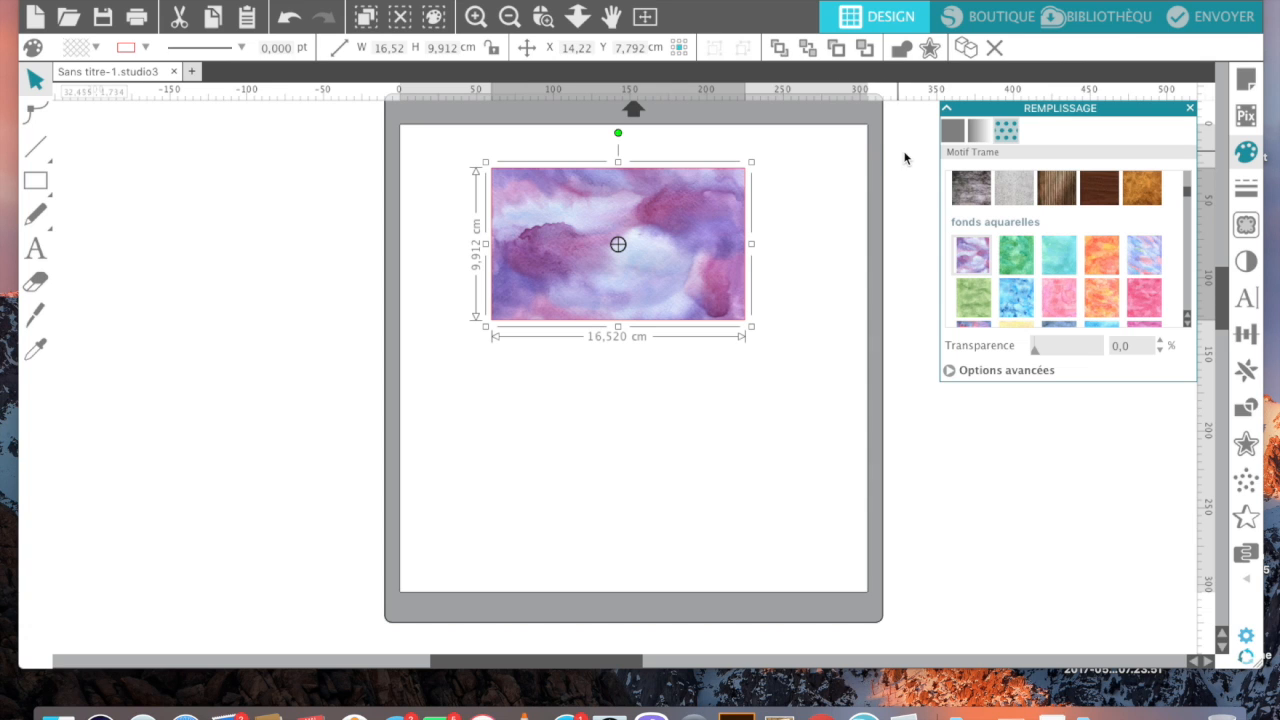
pyautogui.click(1105, 17)
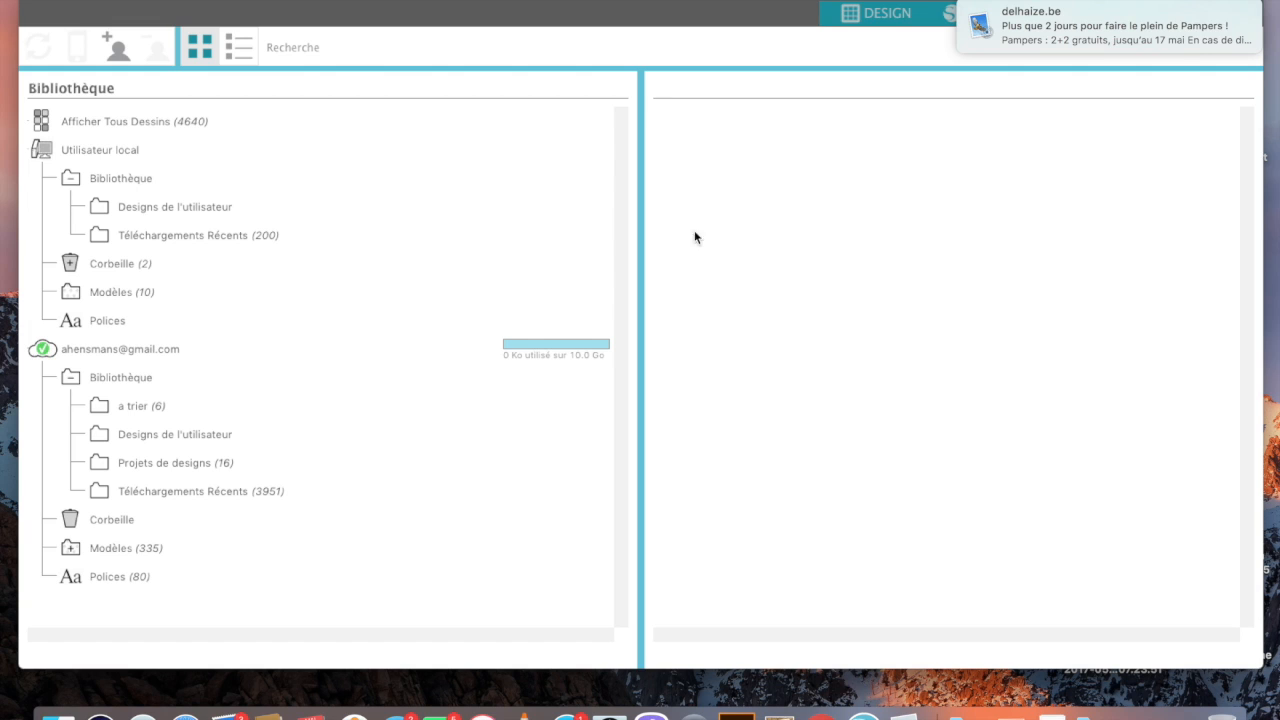
pyautogui.click(1238, 11)
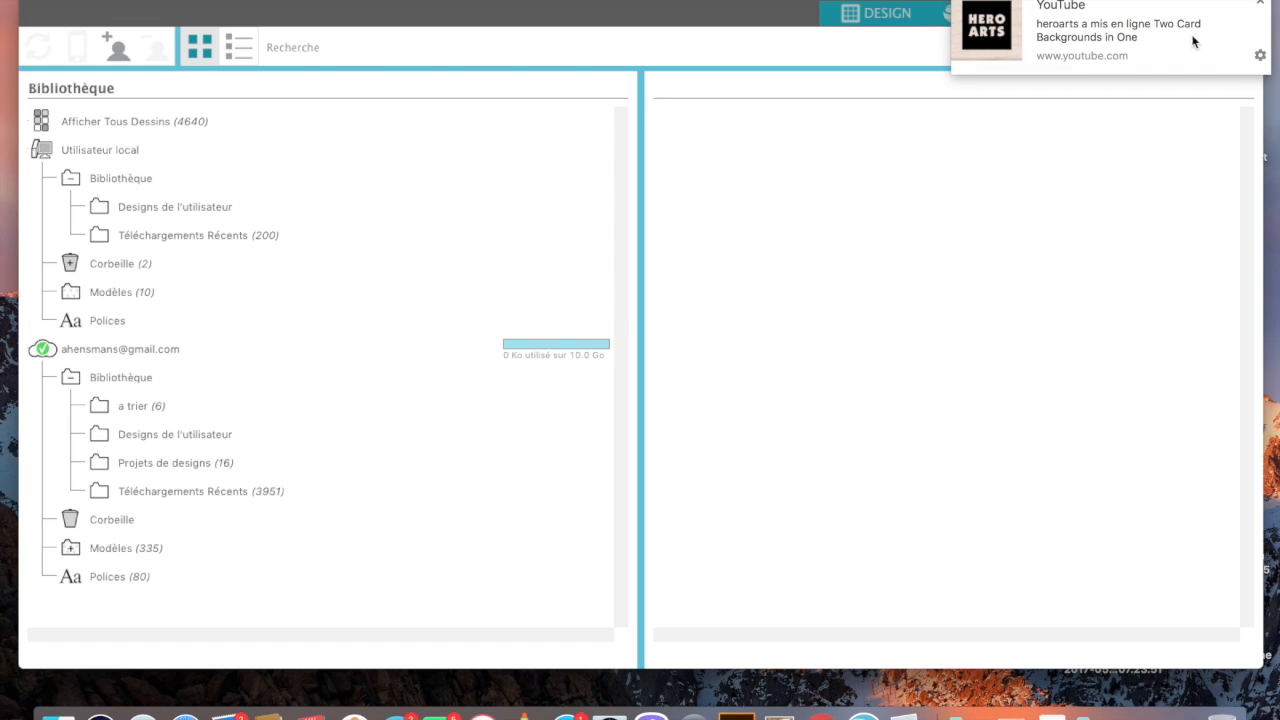
pyautogui.click(1261, 6)
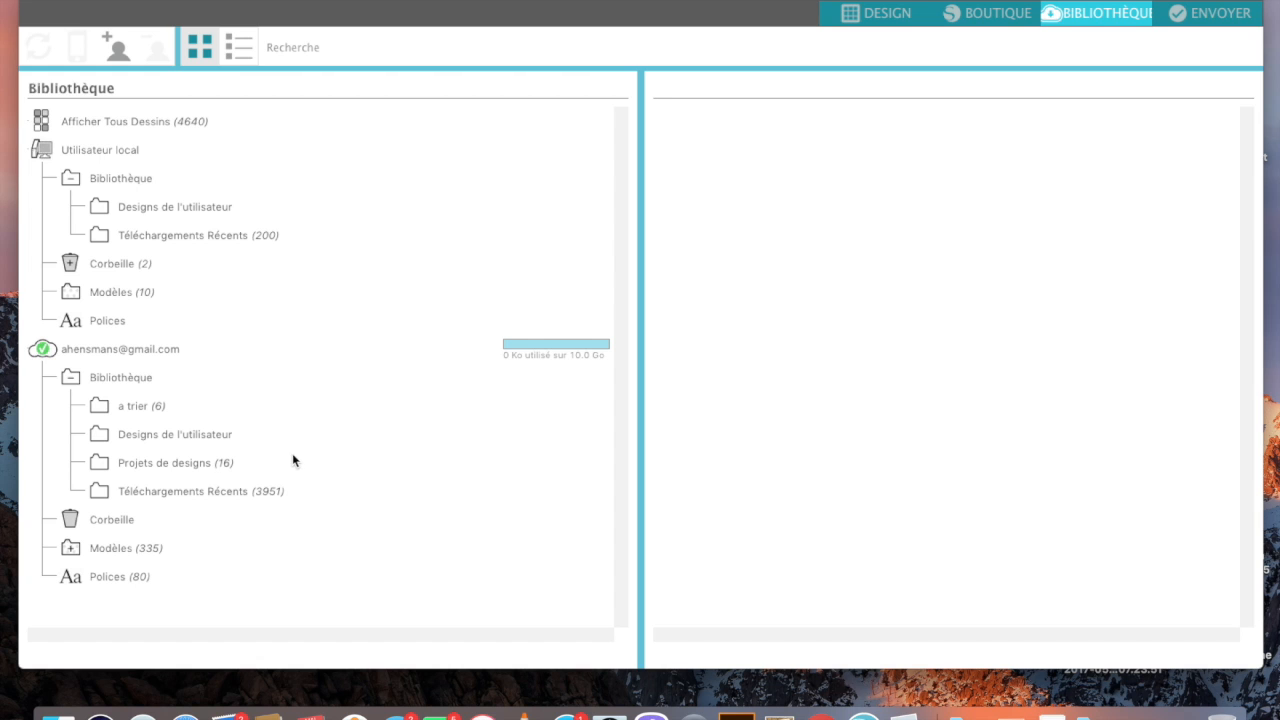
pyautogui.click(72, 556)
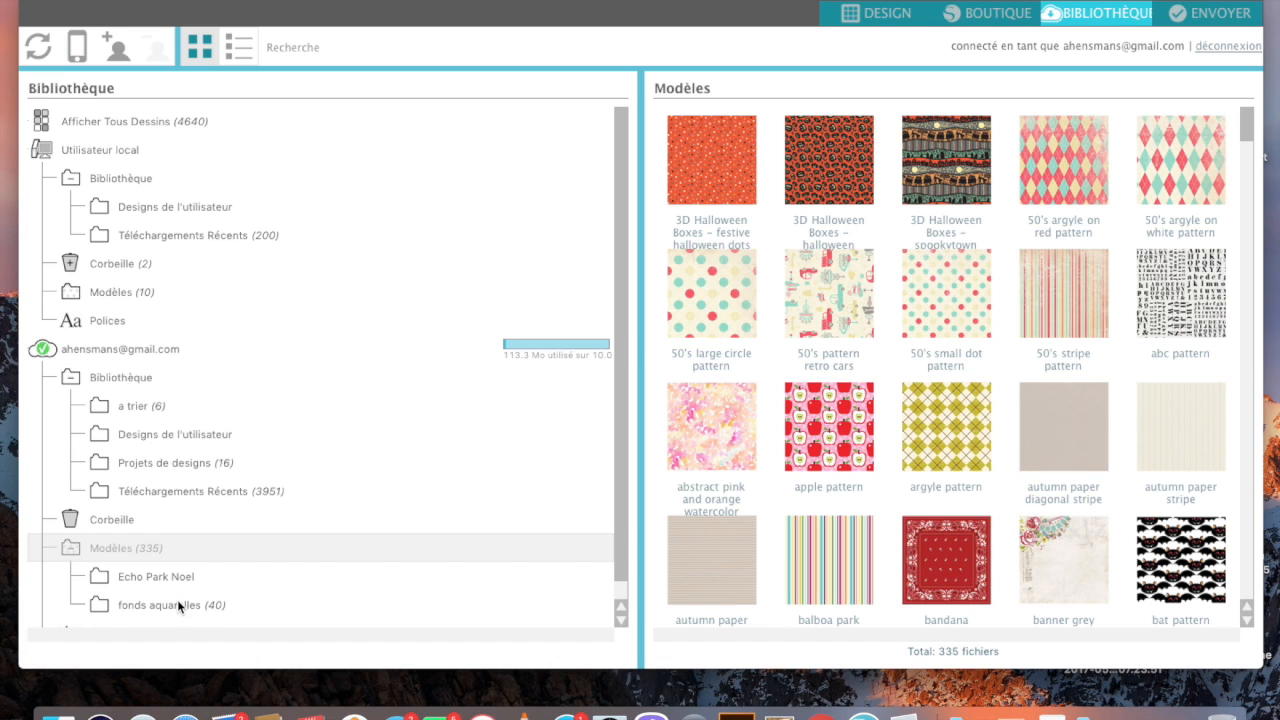